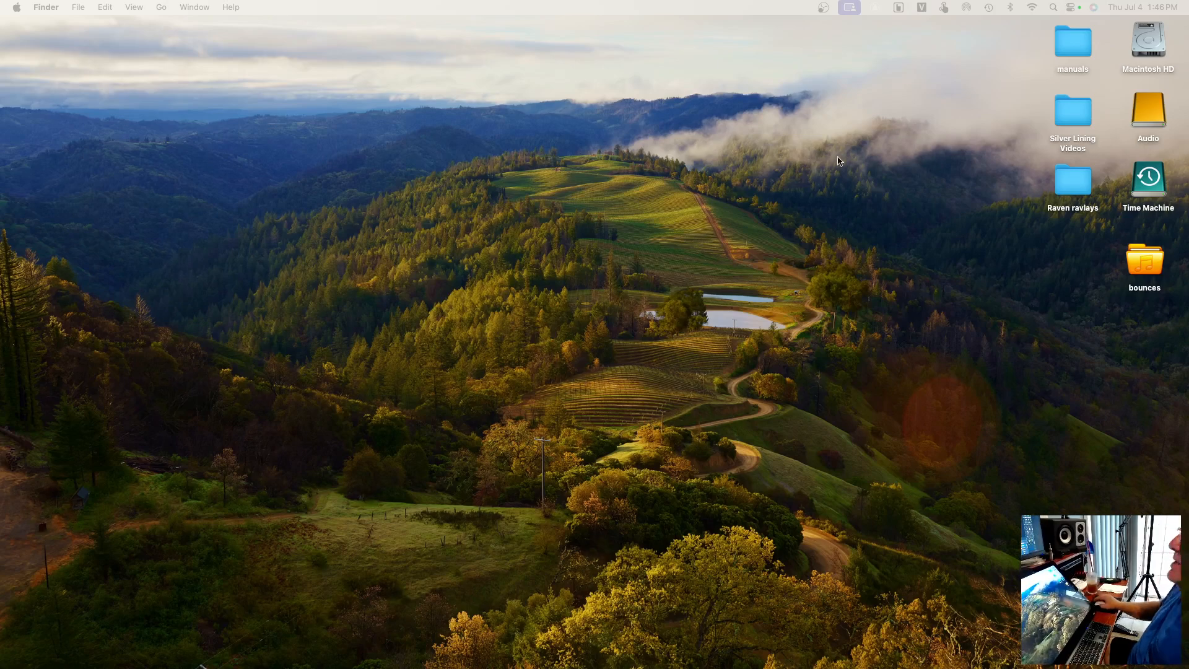
# Open Audio MIDI Setup and show the options for creating a new aggregate device without creating one
pyautogui.moveTo(786, 650)
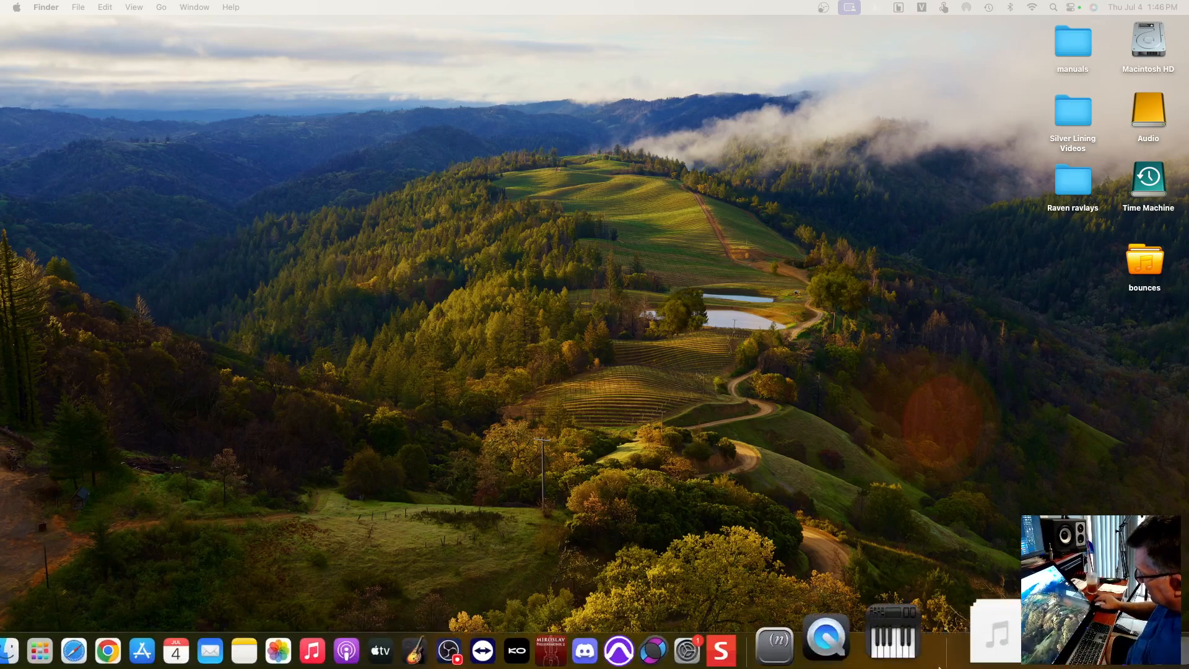
pyautogui.click(913, 613)
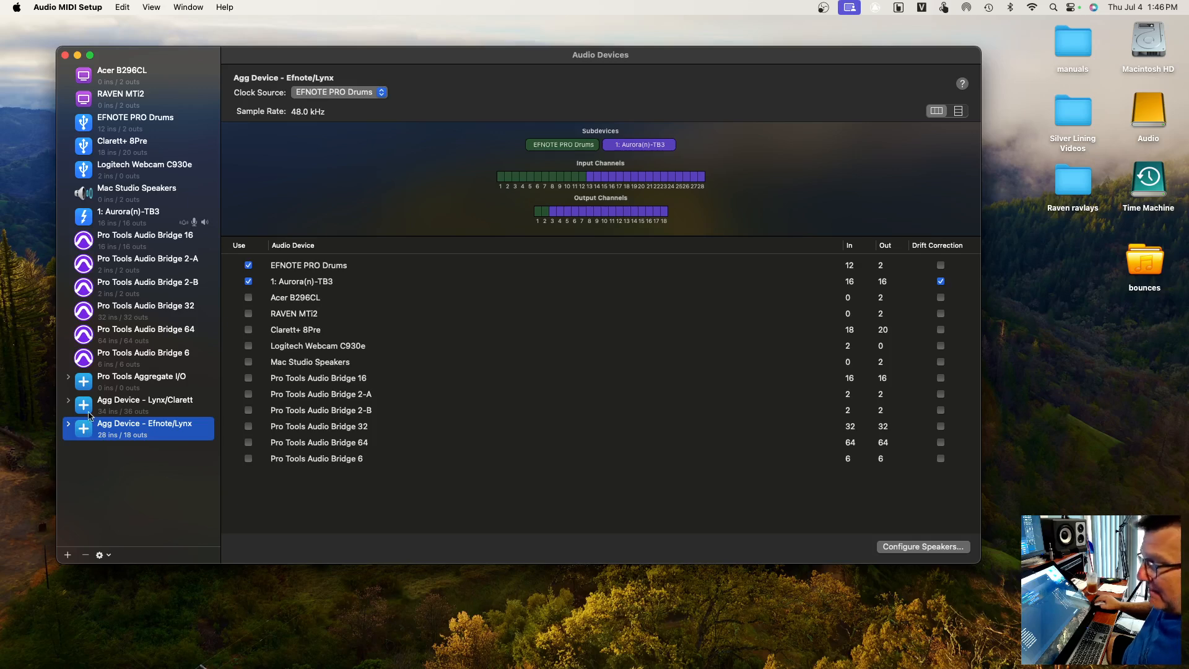
pyautogui.click(68, 555)
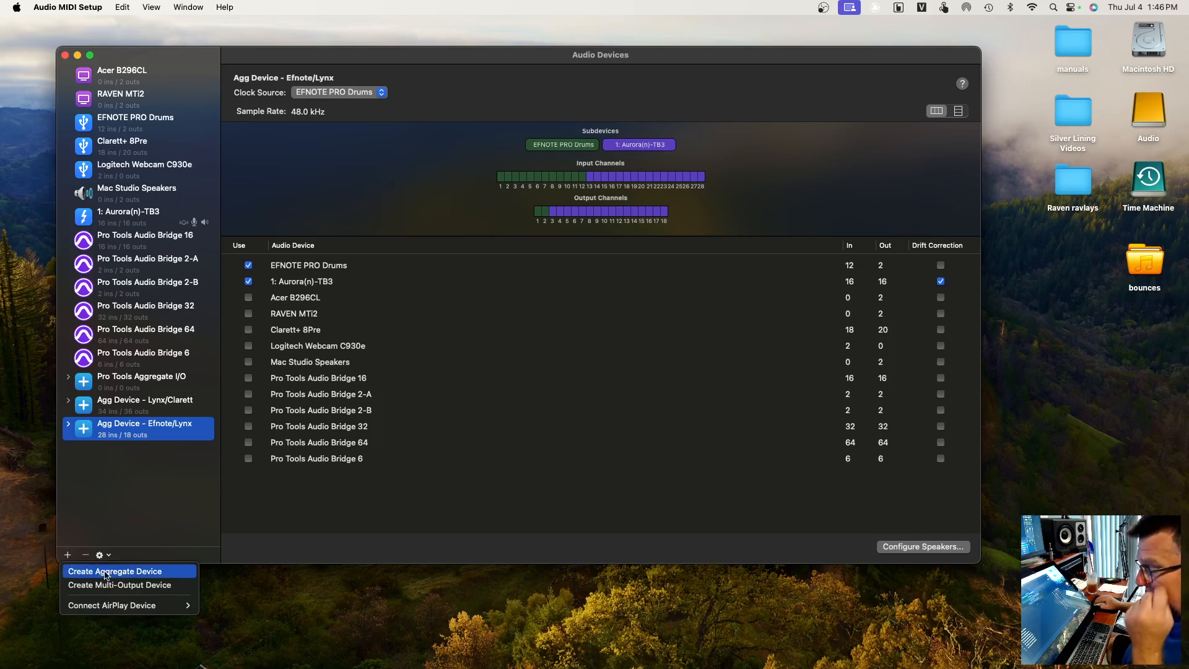
pyautogui.click(145, 502)
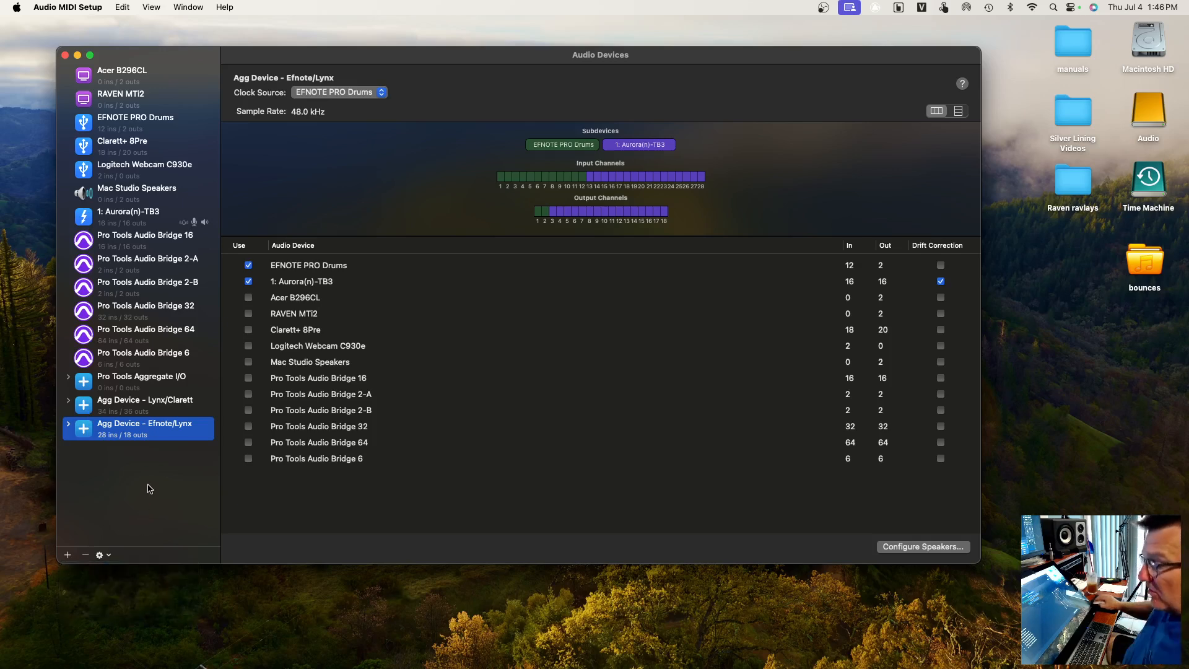
# Compare the subdevices and clock sources of the Lynx/Clarett and Efnote/Lynx aggregate devices
pyautogui.click(167, 406)
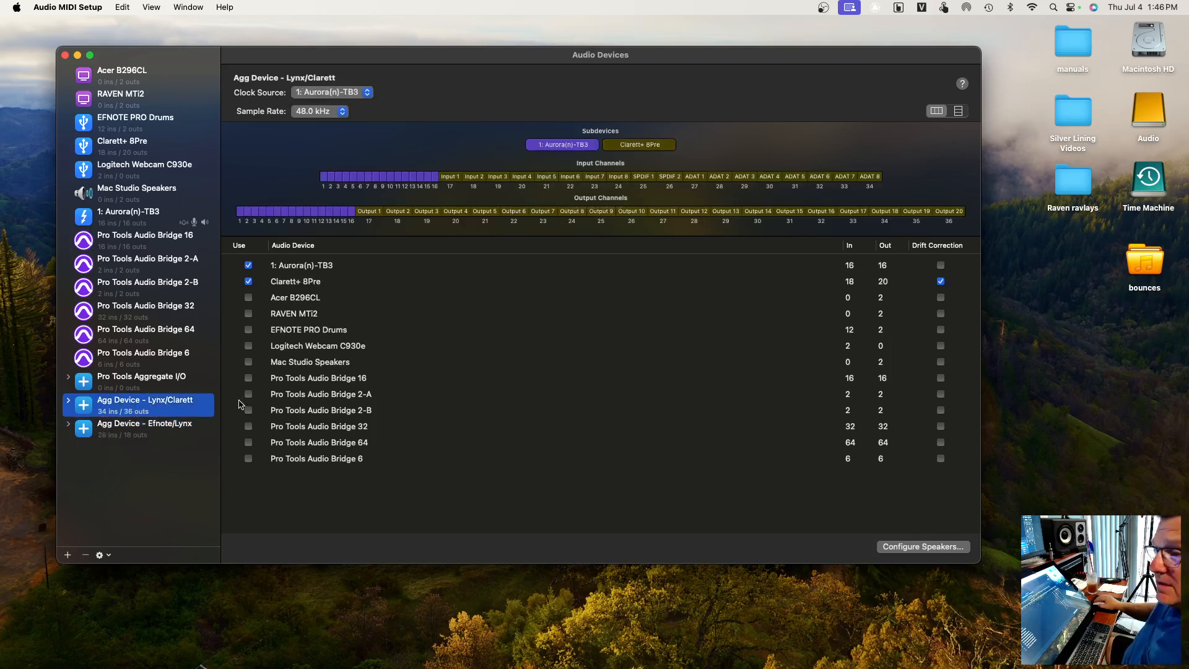
pyautogui.click(164, 431)
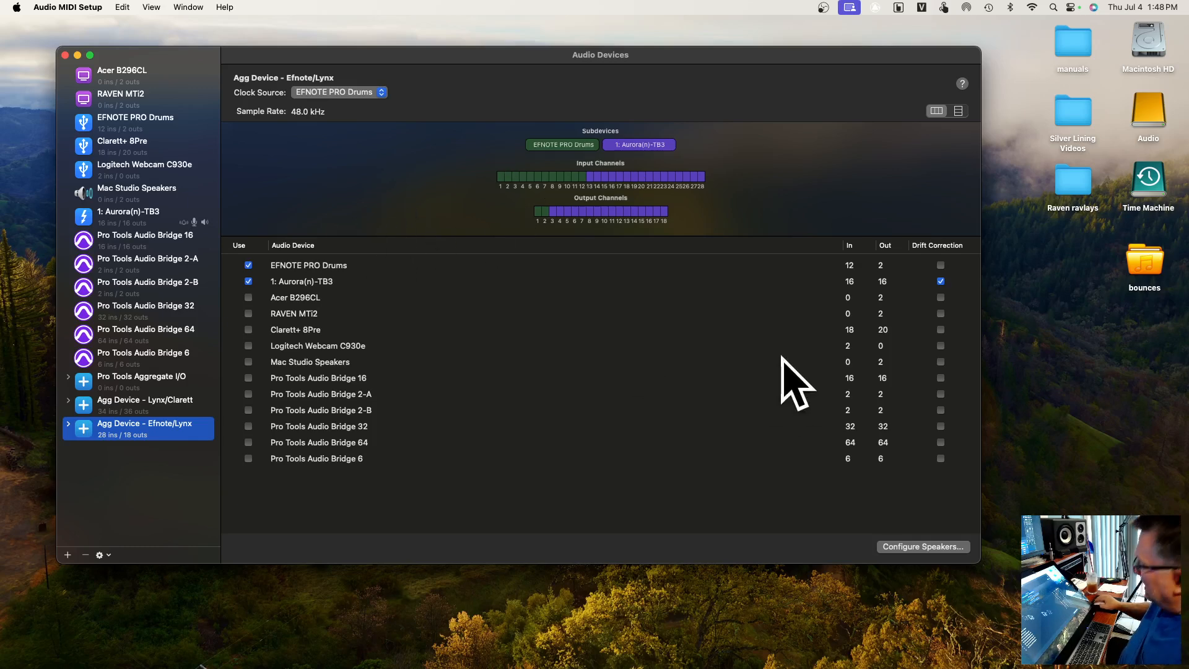
pyautogui.moveTo(314, 53); pyautogui.dragTo(319, 62)
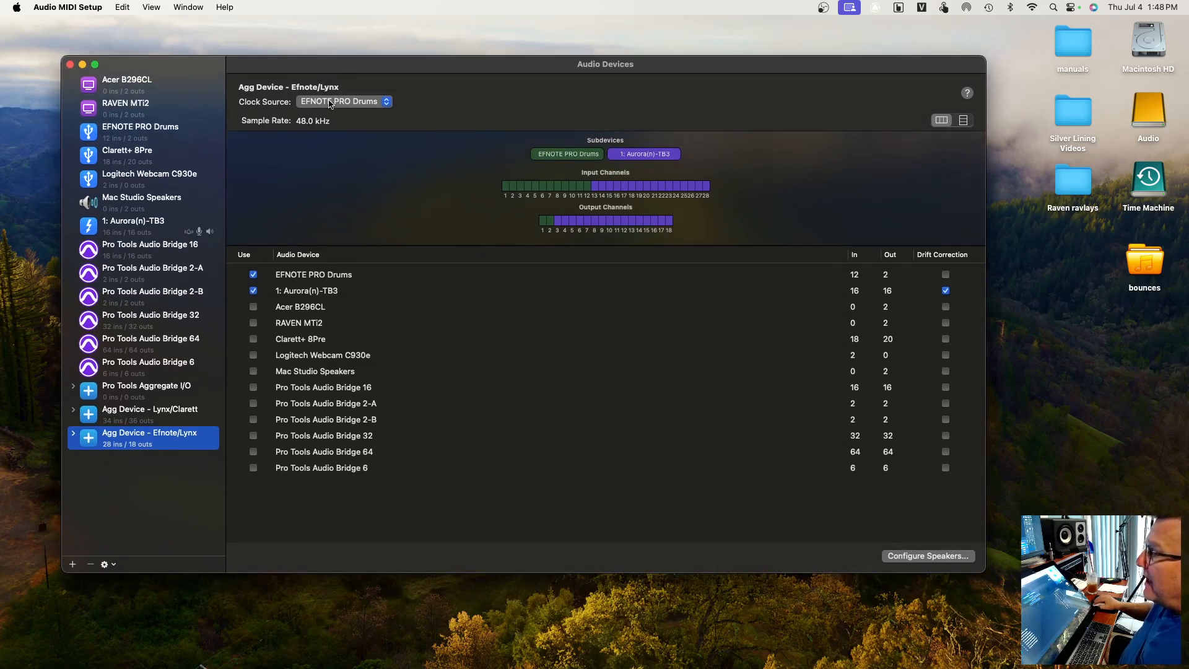
# Switch to Pro Tools and look over the tracks of the "who knows with edrums" session
pyautogui.moveTo(627, 662)
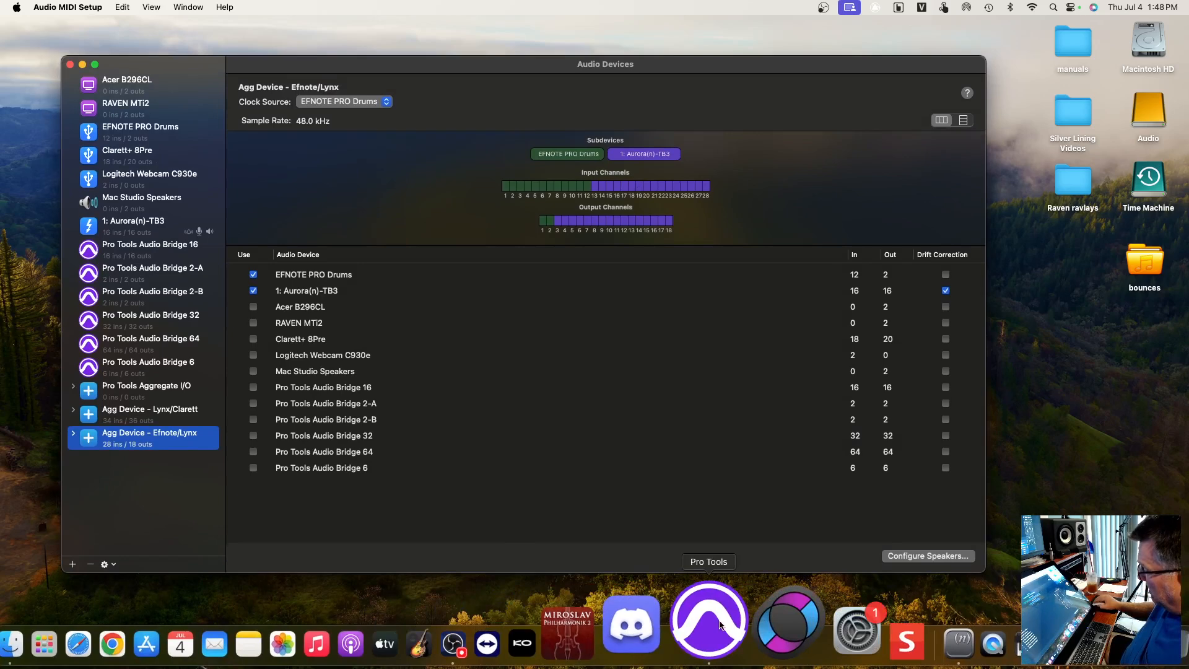
pyautogui.click(718, 623)
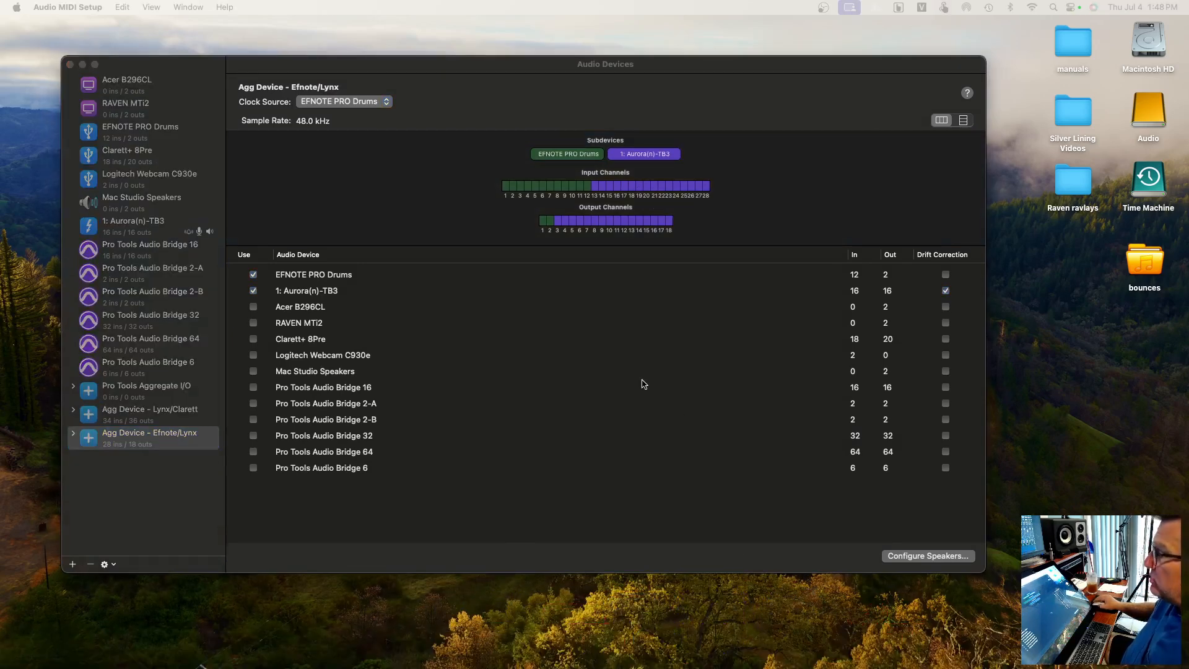
pyautogui.moveTo(911, 667)
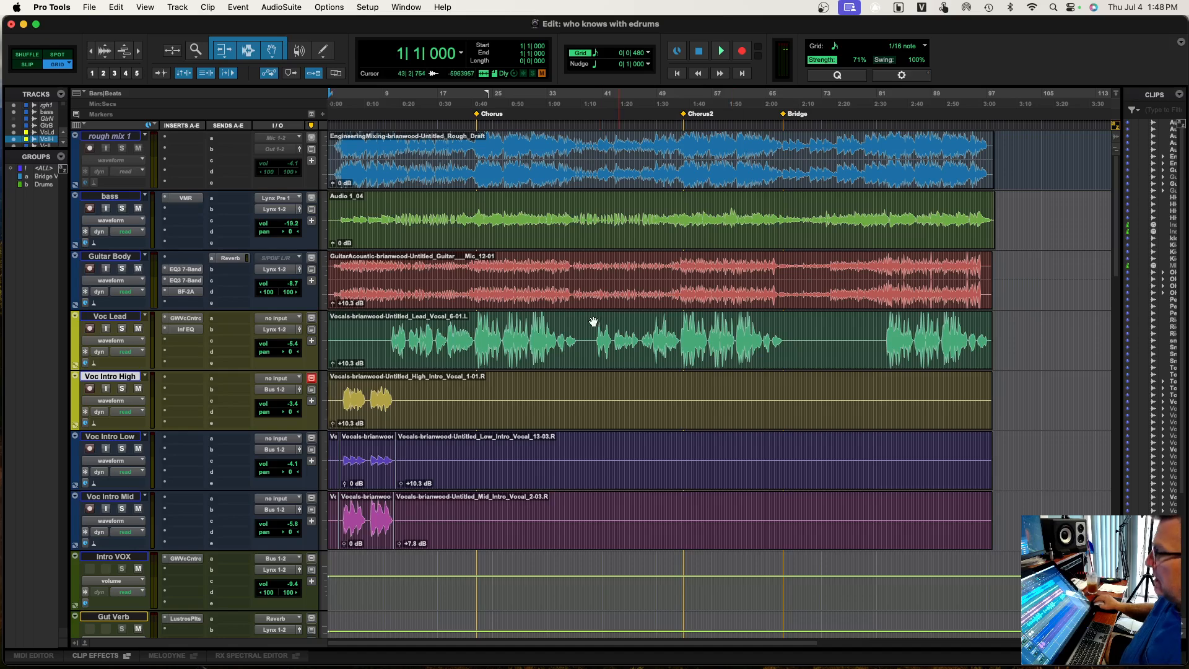
pyautogui.scroll(-10, 482, 364)
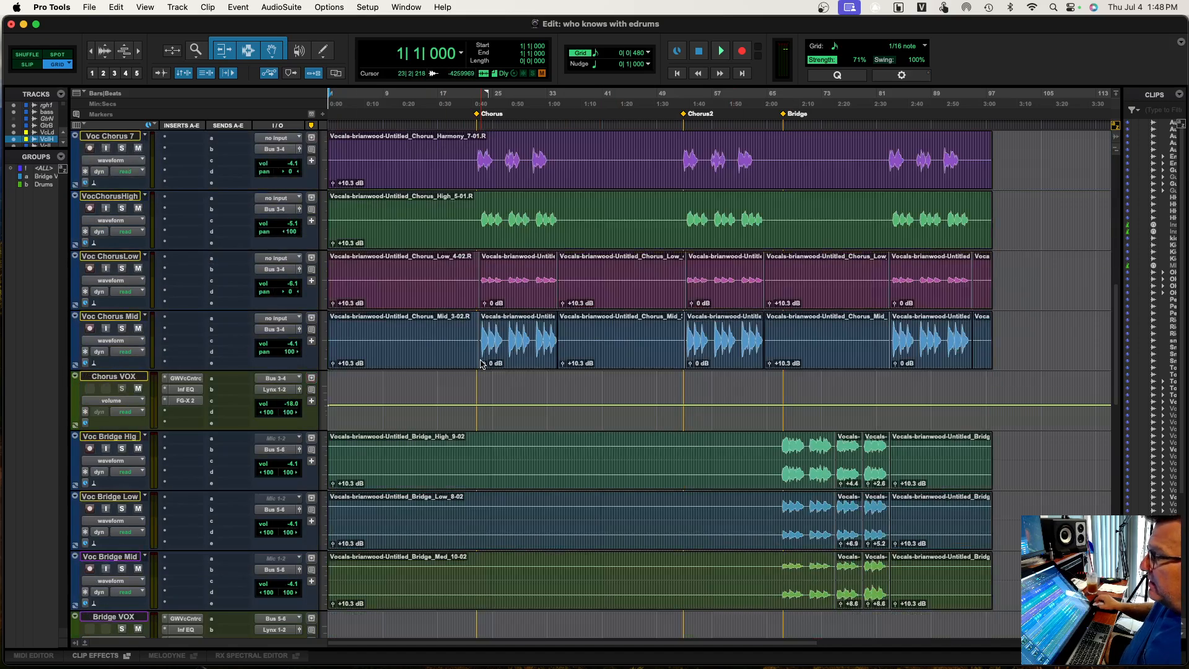
pyautogui.scroll(10, 483, 364)
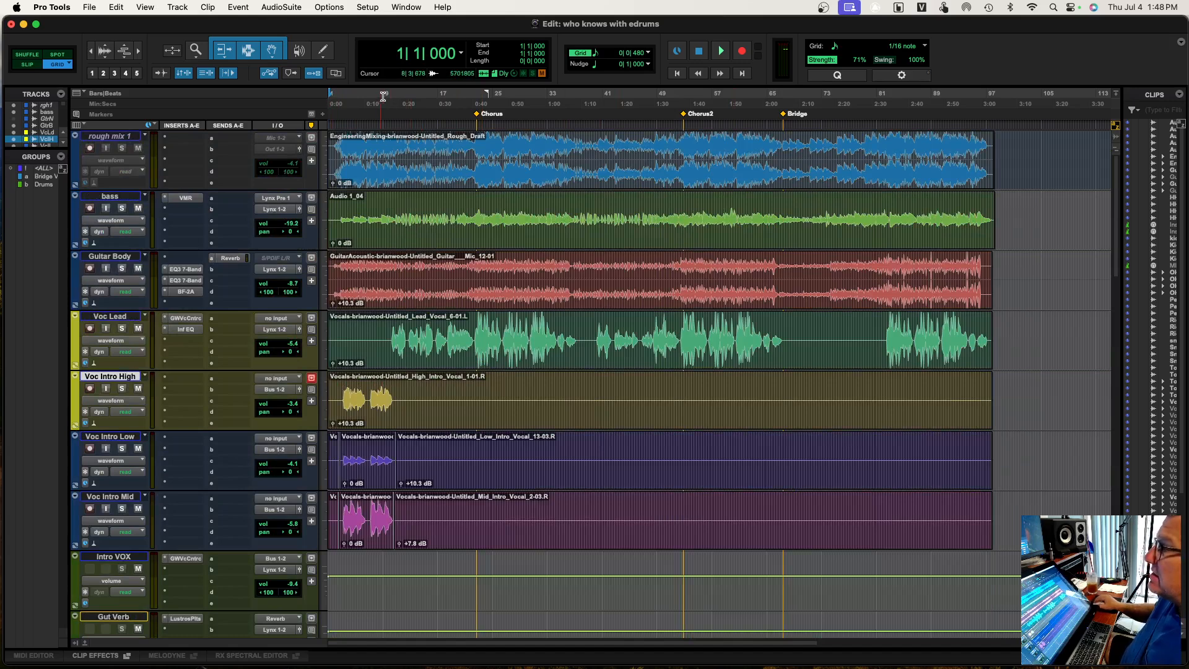
# Check which device the session's Playback Engine uses and accept its settings
pyautogui.click(370, 8)
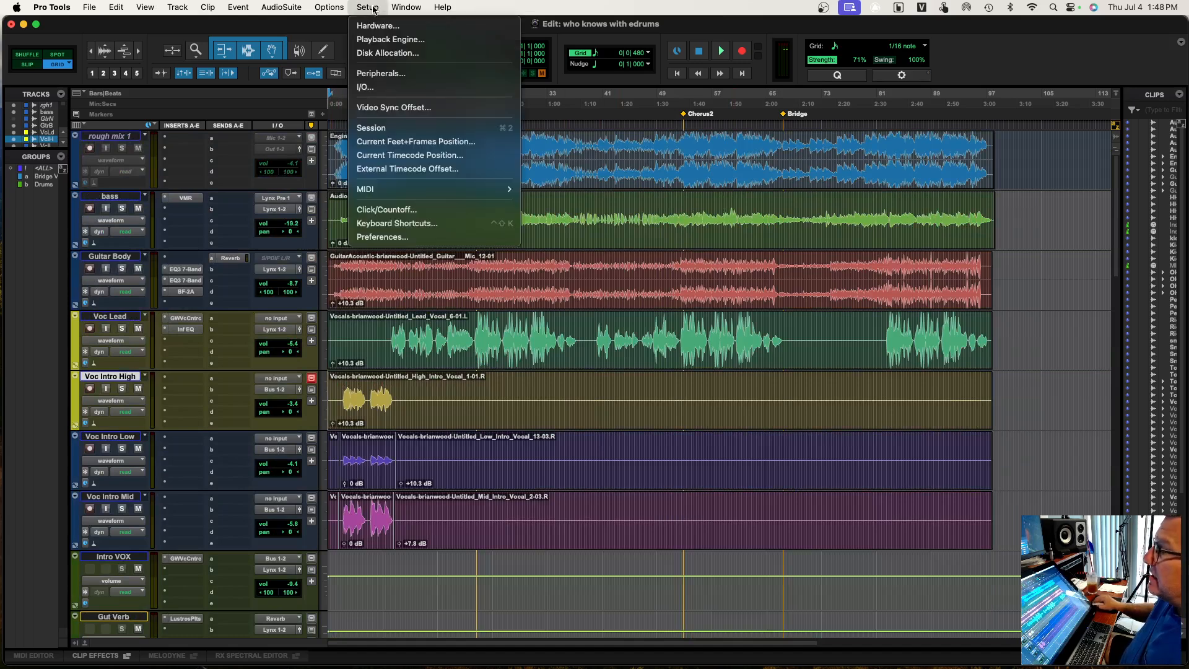
pyautogui.click(391, 41)
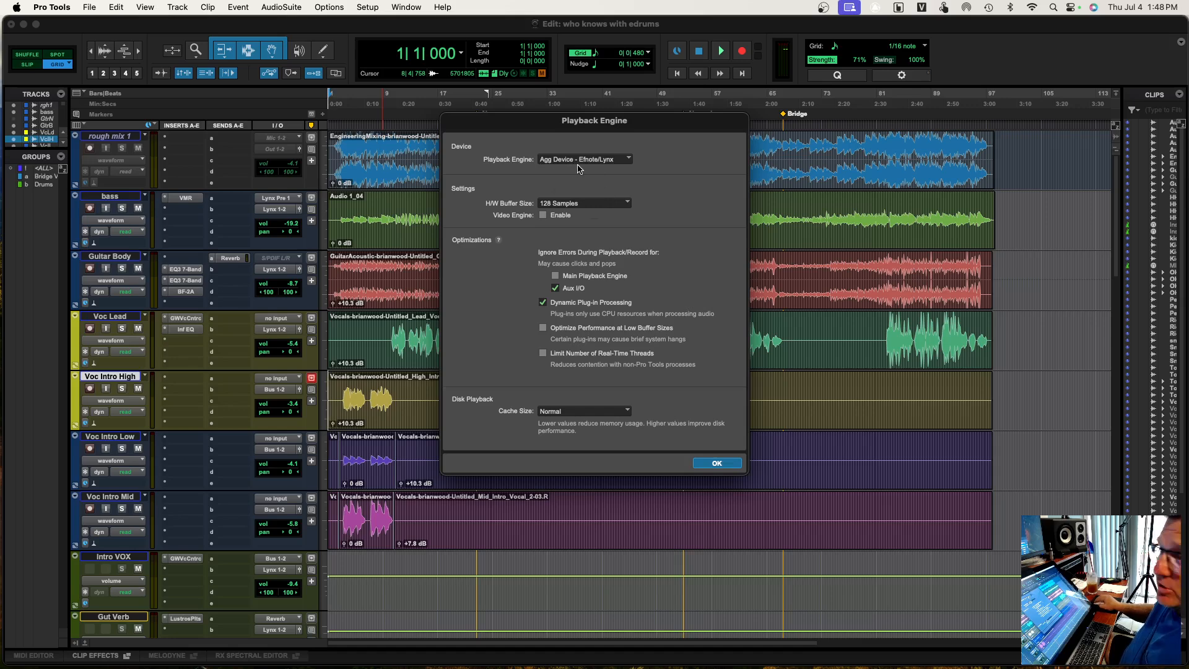
pyautogui.click(716, 464)
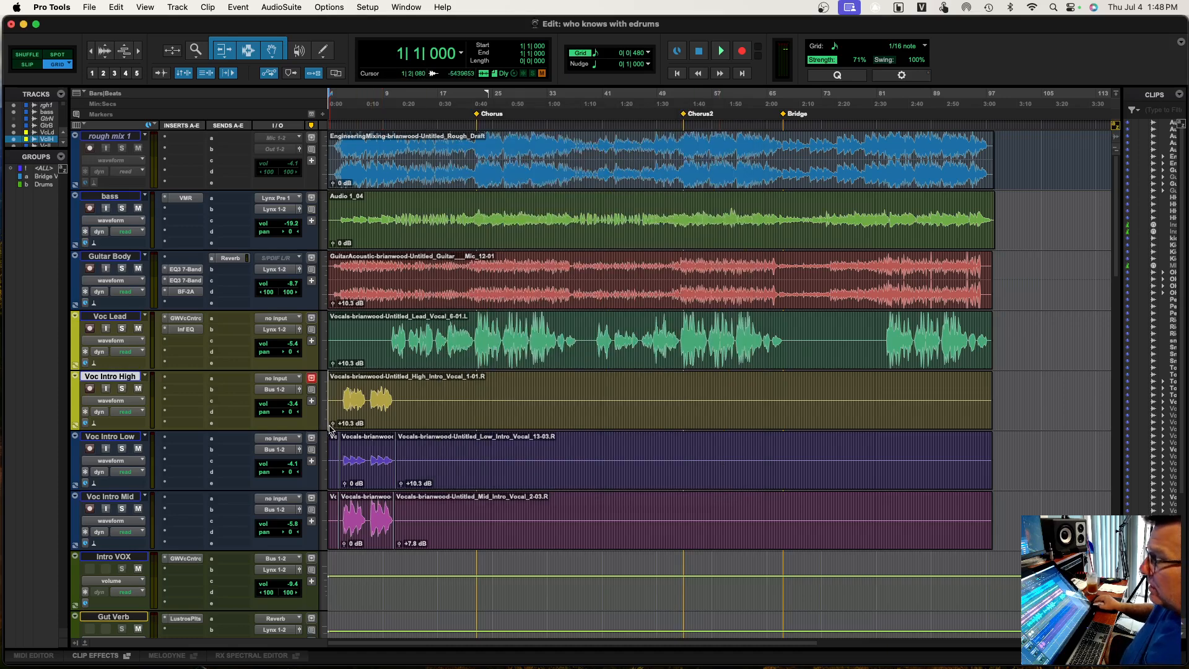
# Open the I/O Setup and inspect the mono sub-paths of the Efnote 1-2 and Efnote 11-12 input paths
pyautogui.scroll(-10, 335, 427)
pyautogui.scroll(-5, 335, 428)
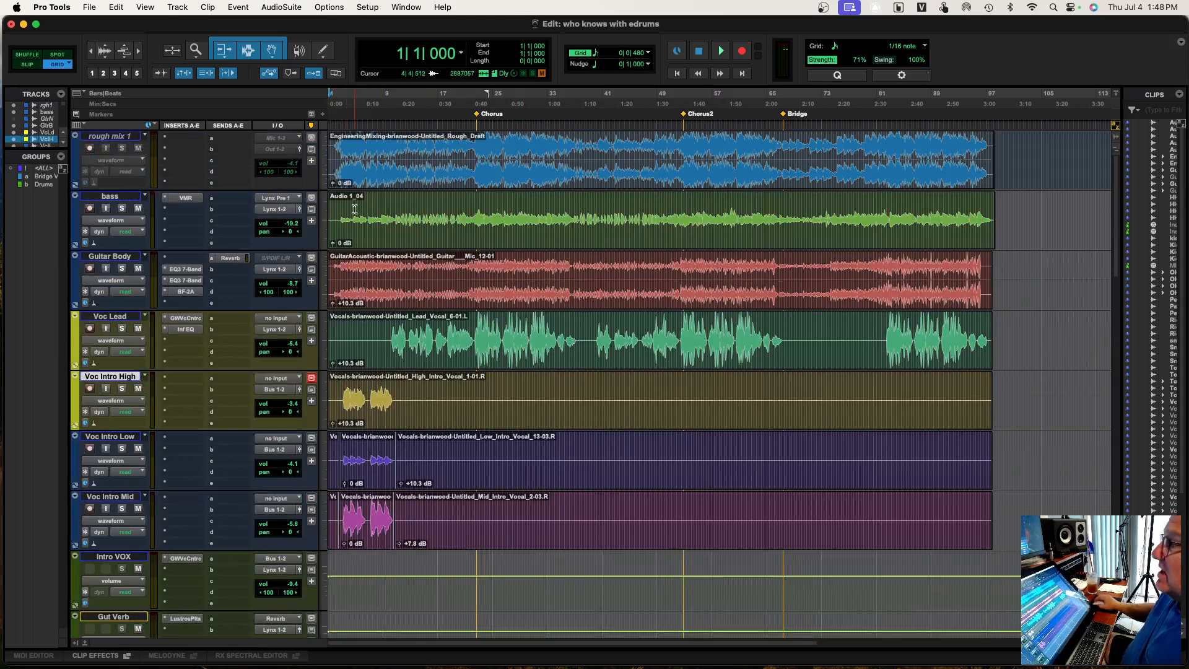
pyautogui.click(369, 7)
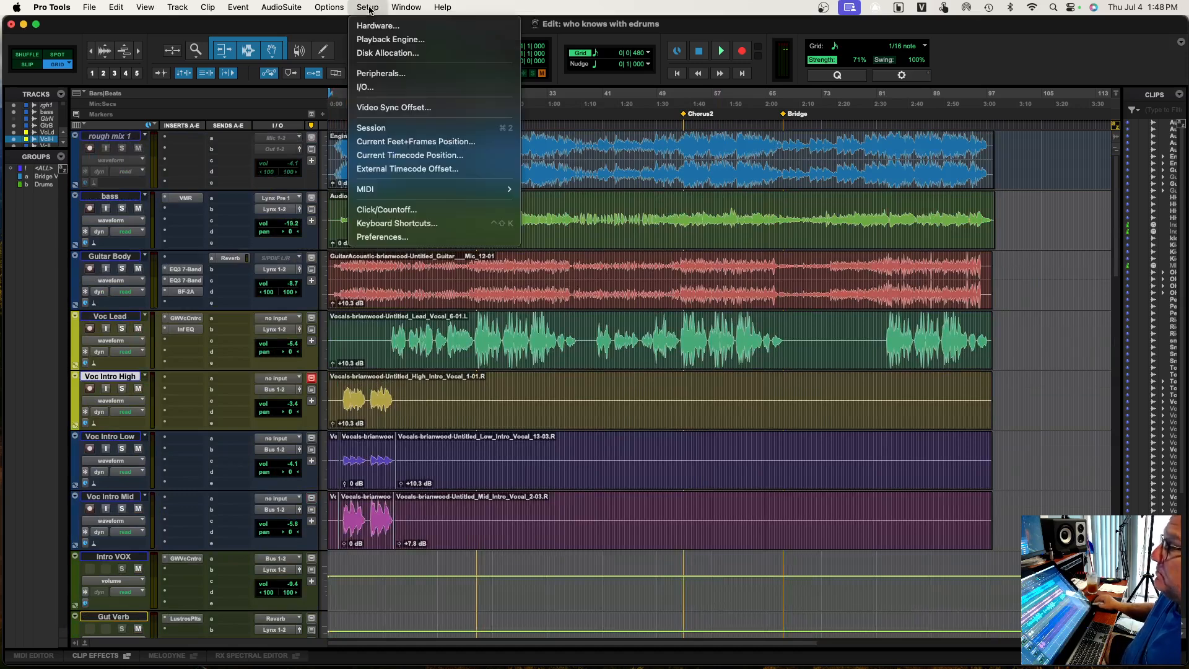
pyautogui.click(374, 91)
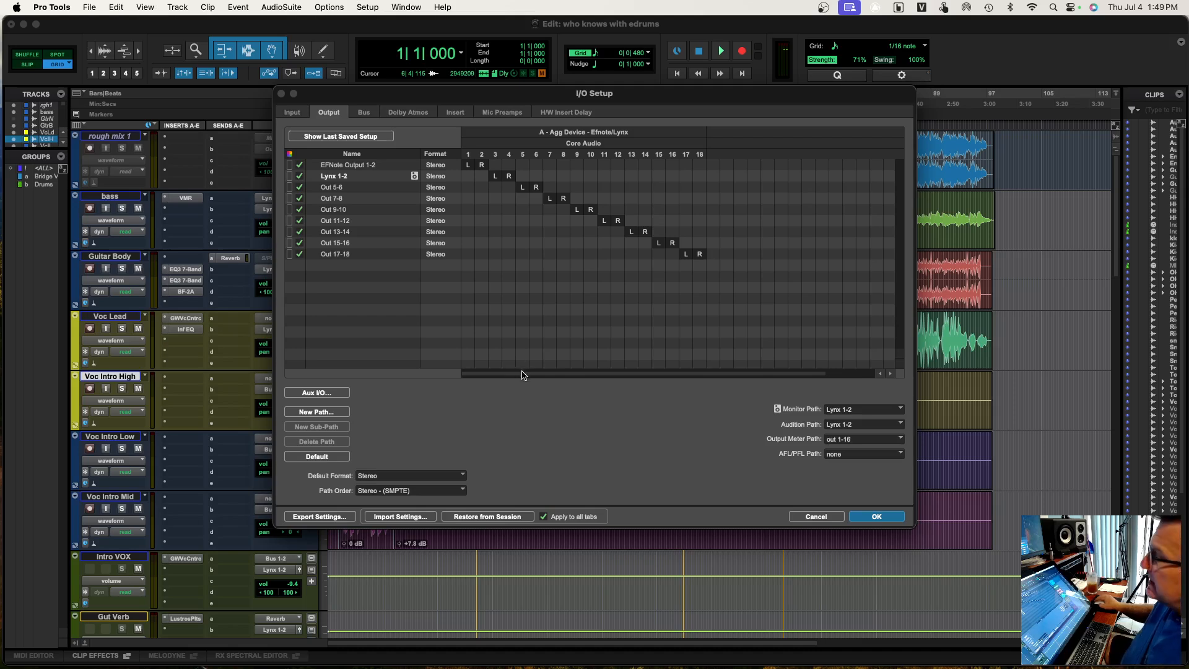
pyautogui.click(292, 113)
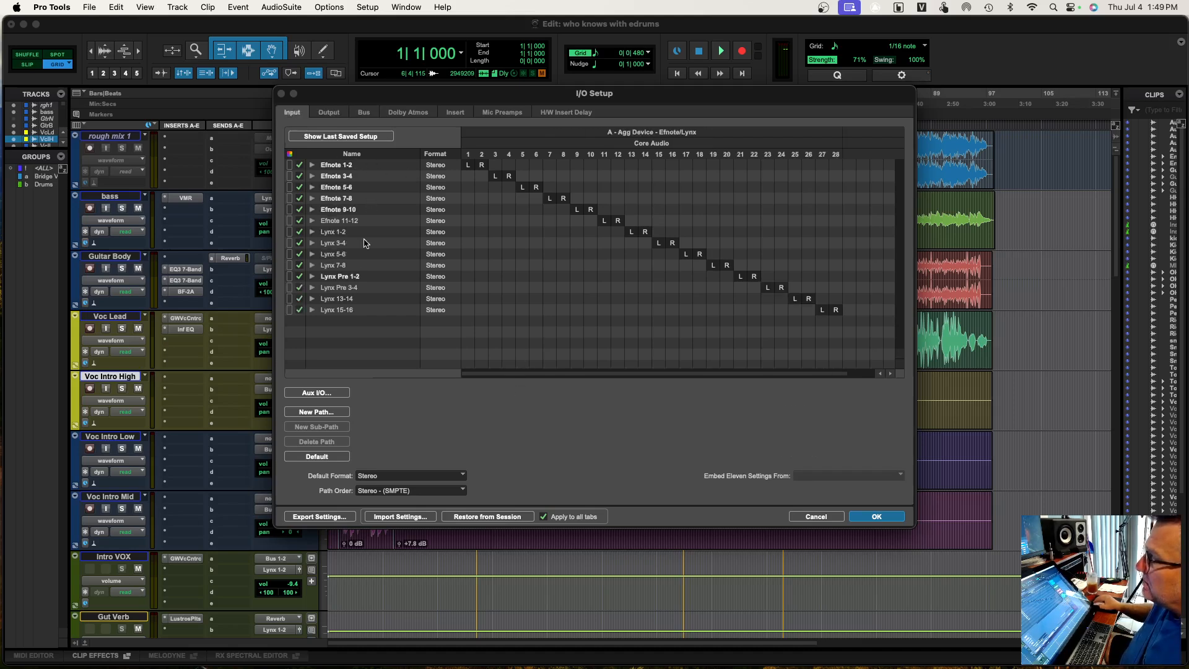
pyautogui.click(313, 165)
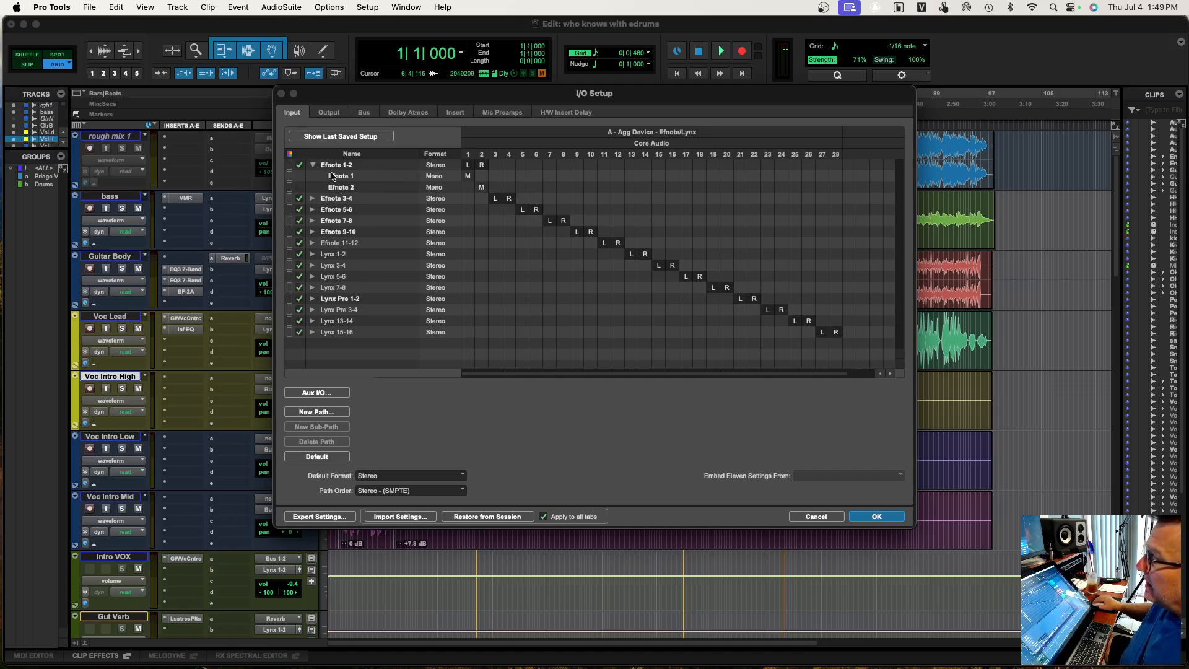
pyautogui.click(312, 165)
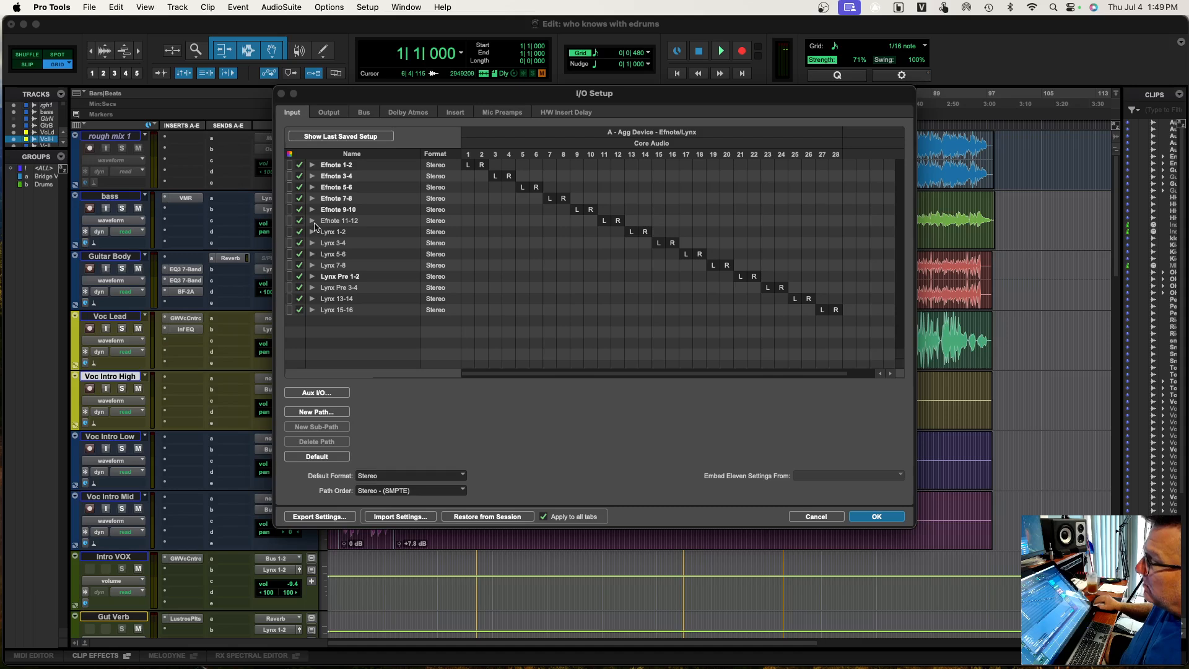
pyautogui.click(313, 221)
pyautogui.click(313, 221)
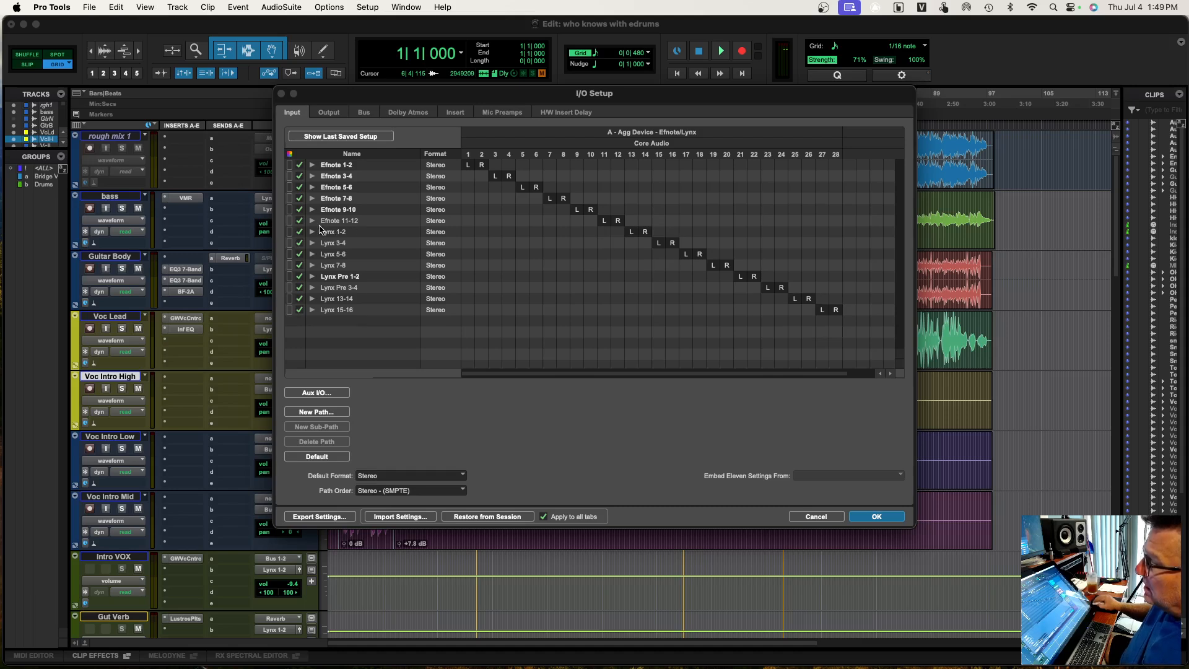
# Inspect the mono sub-paths of the Lynx 1-2 and Lynx Pre 1-2 input paths
pyautogui.click(312, 232)
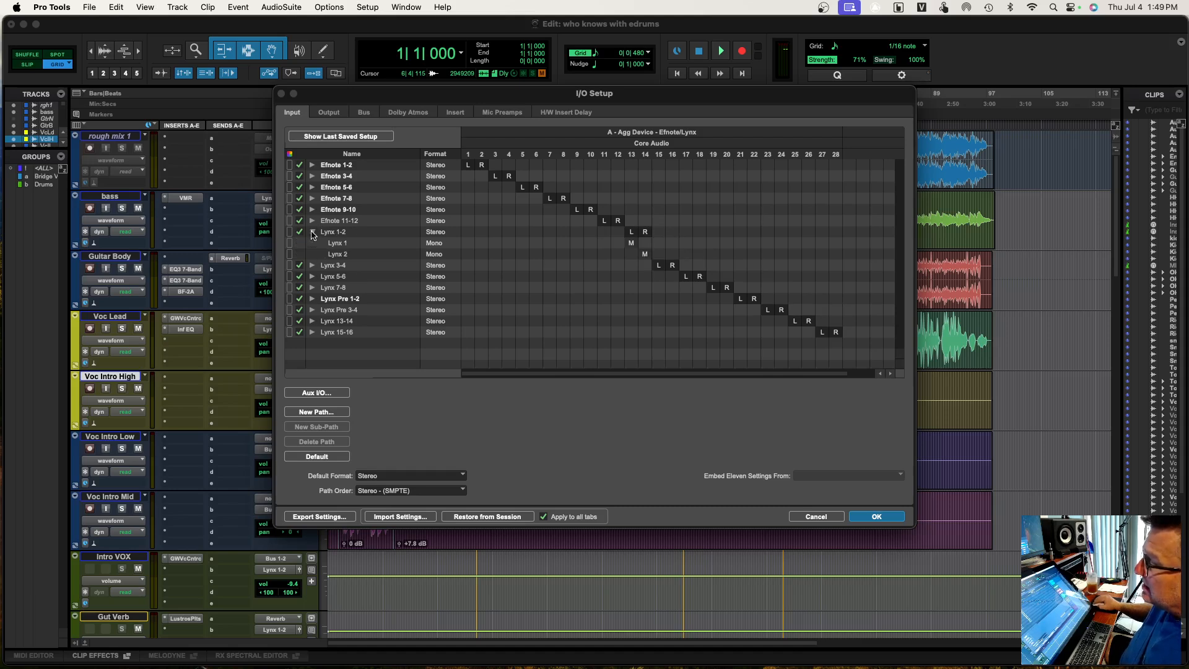
pyautogui.click(313, 233)
pyautogui.click(312, 276)
pyautogui.click(312, 277)
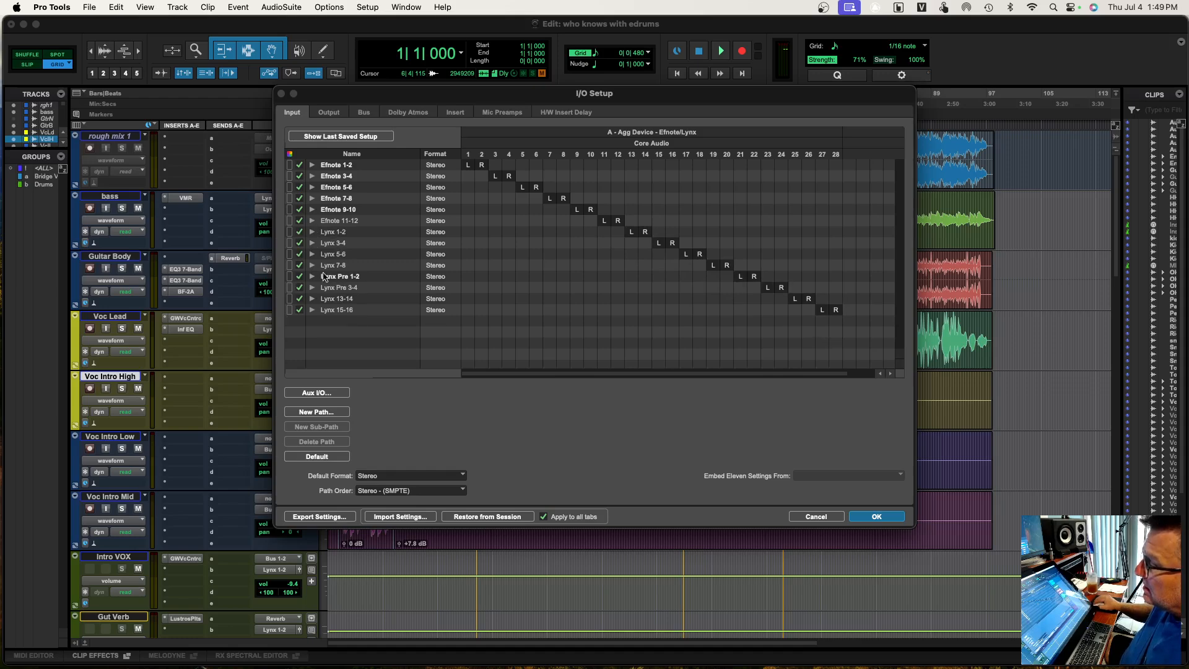
# Review the output paths, return to the input paths, and accept the I/O Setup
pyautogui.click(329, 113)
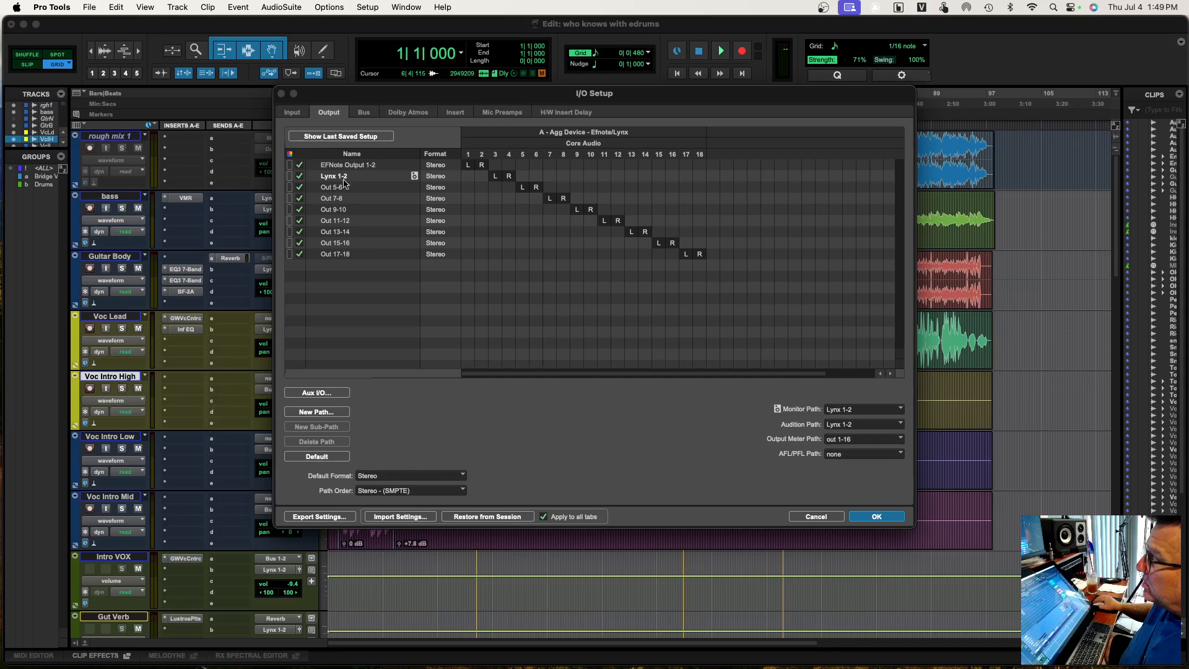
pyautogui.click(298, 115)
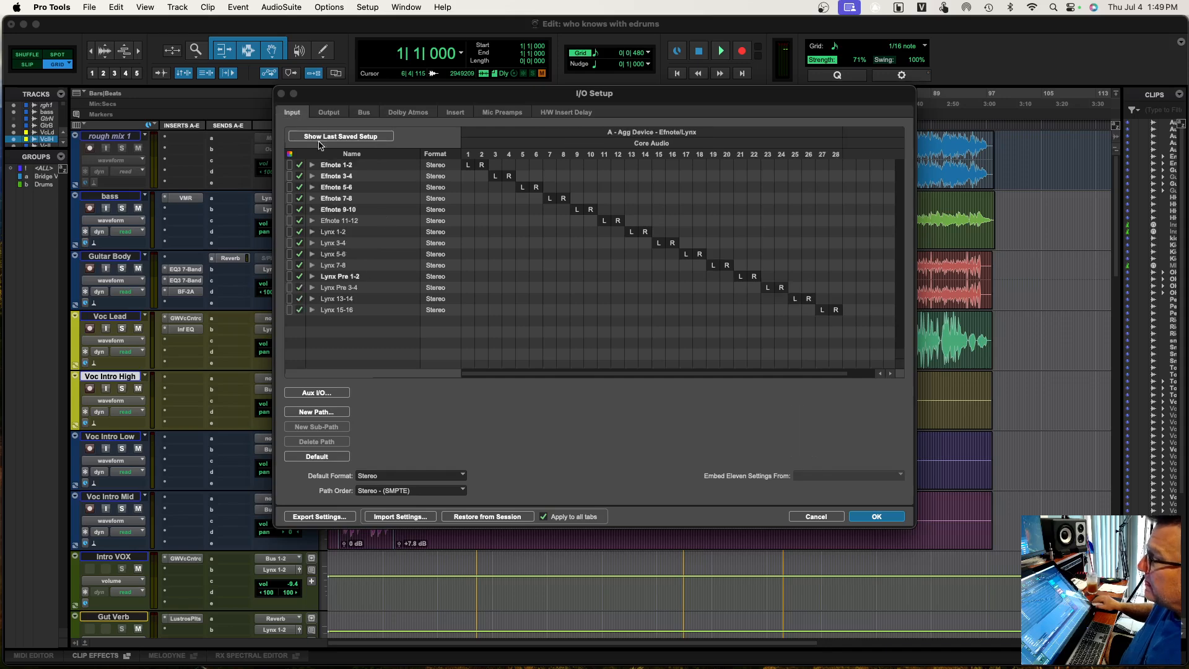
pyautogui.click(877, 517)
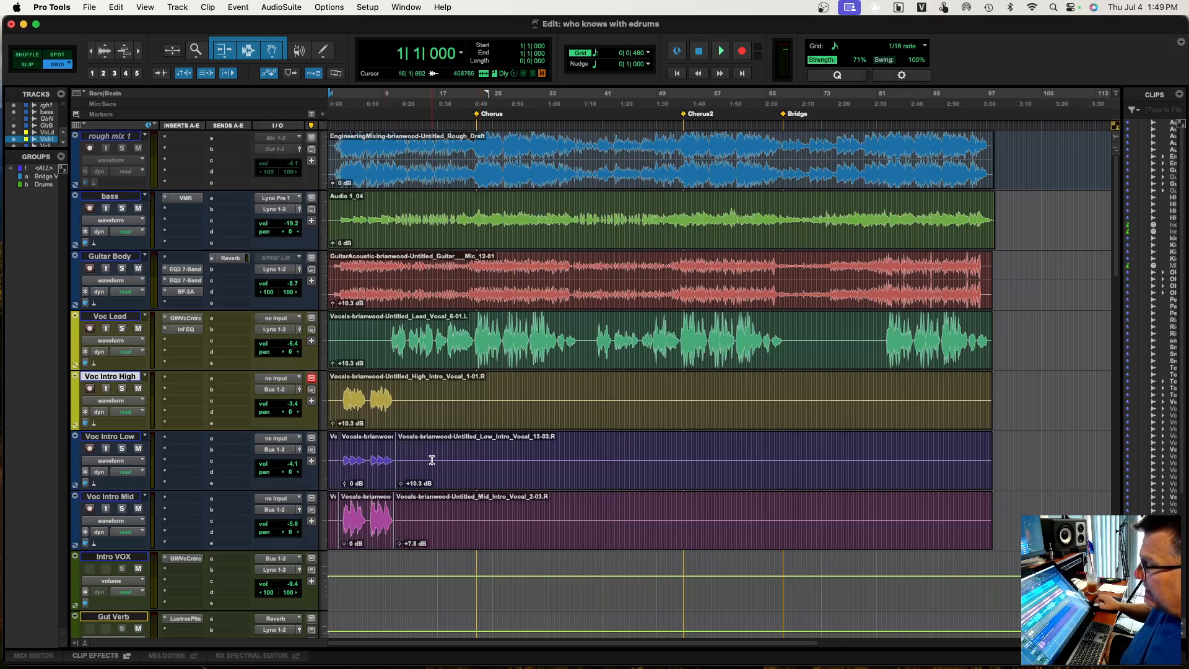
# Look over the session's tracks from the rough mix through the vocals and percussion to the drums
pyautogui.scroll(-10, 432, 460)
pyautogui.scroll(10, 432, 460)
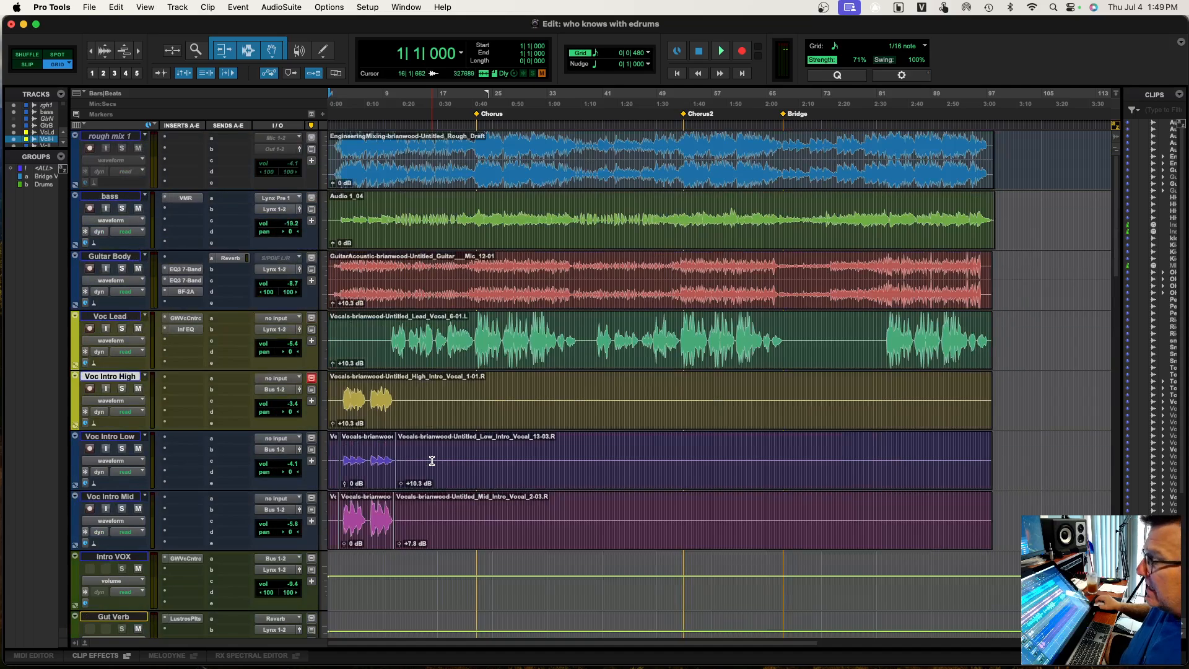
pyautogui.scroll(-15, 431, 460)
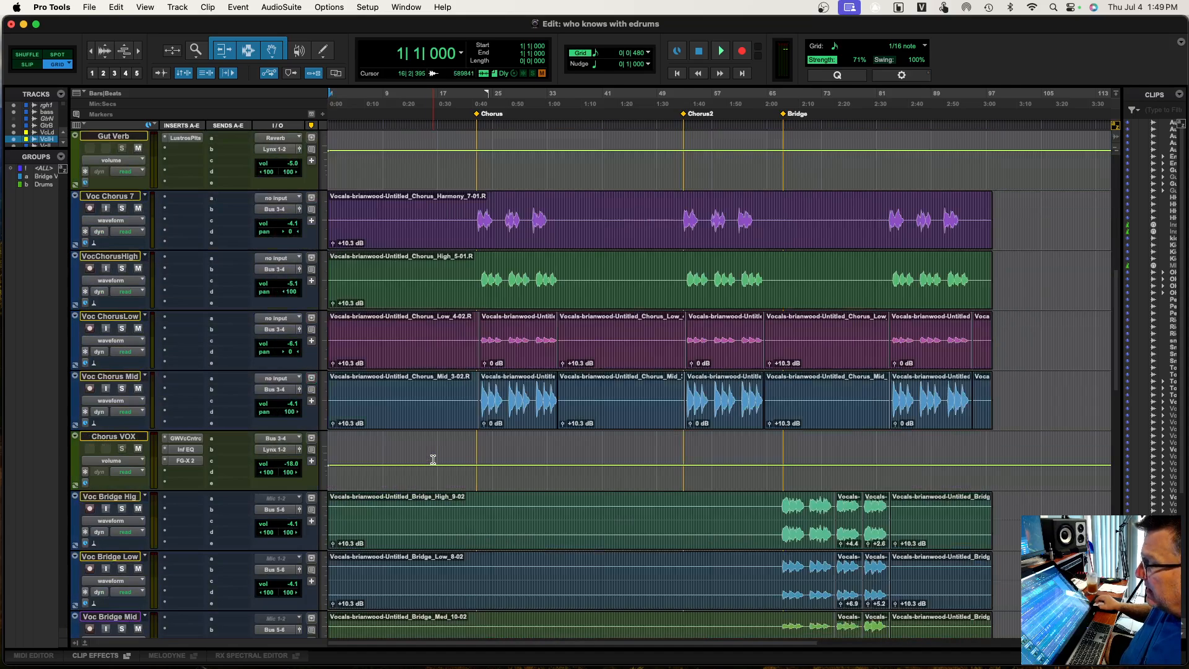
pyautogui.scroll(-3, 433, 460)
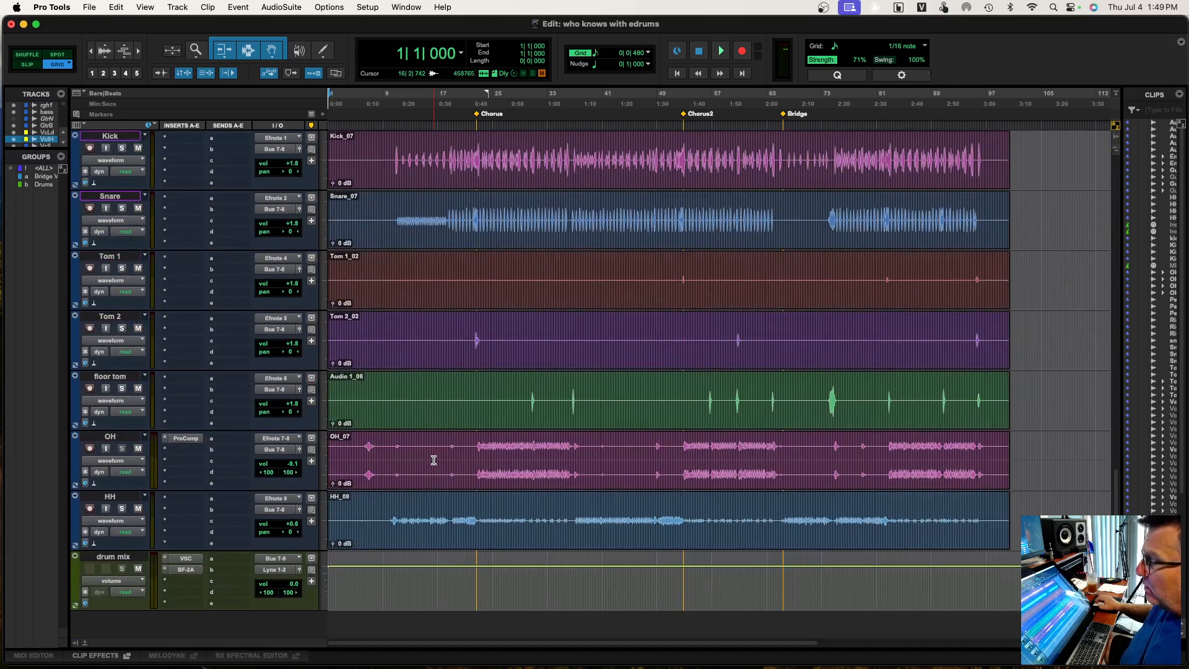
pyautogui.scroll(3, 433, 460)
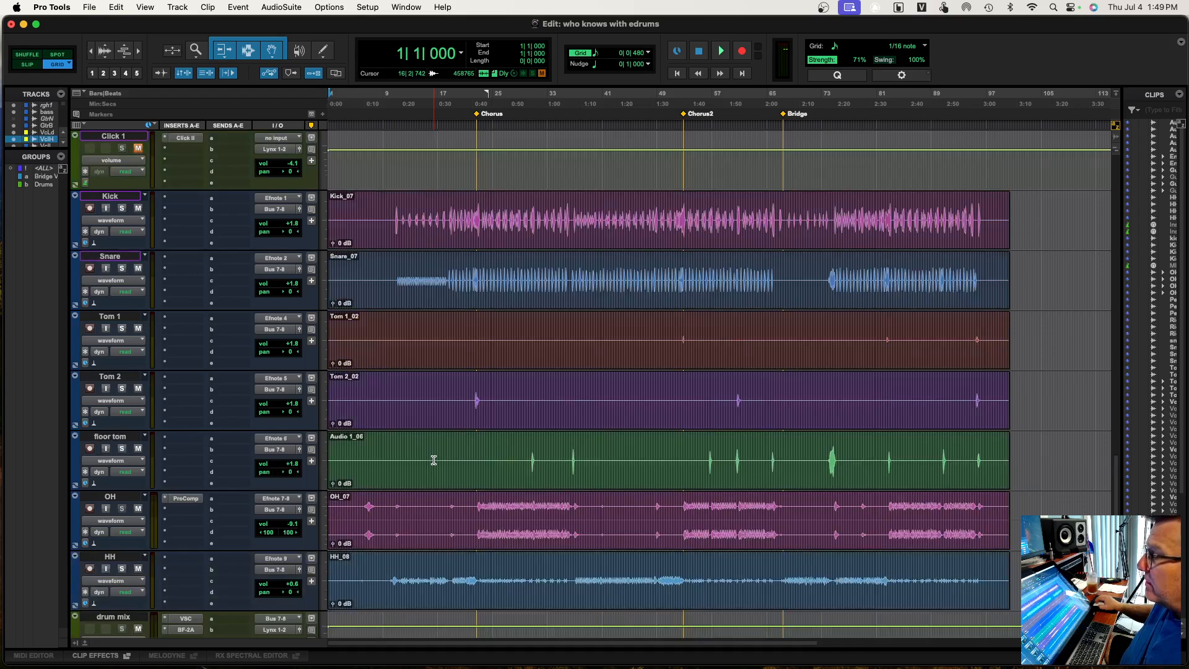
pyautogui.scroll(18, 434, 461)
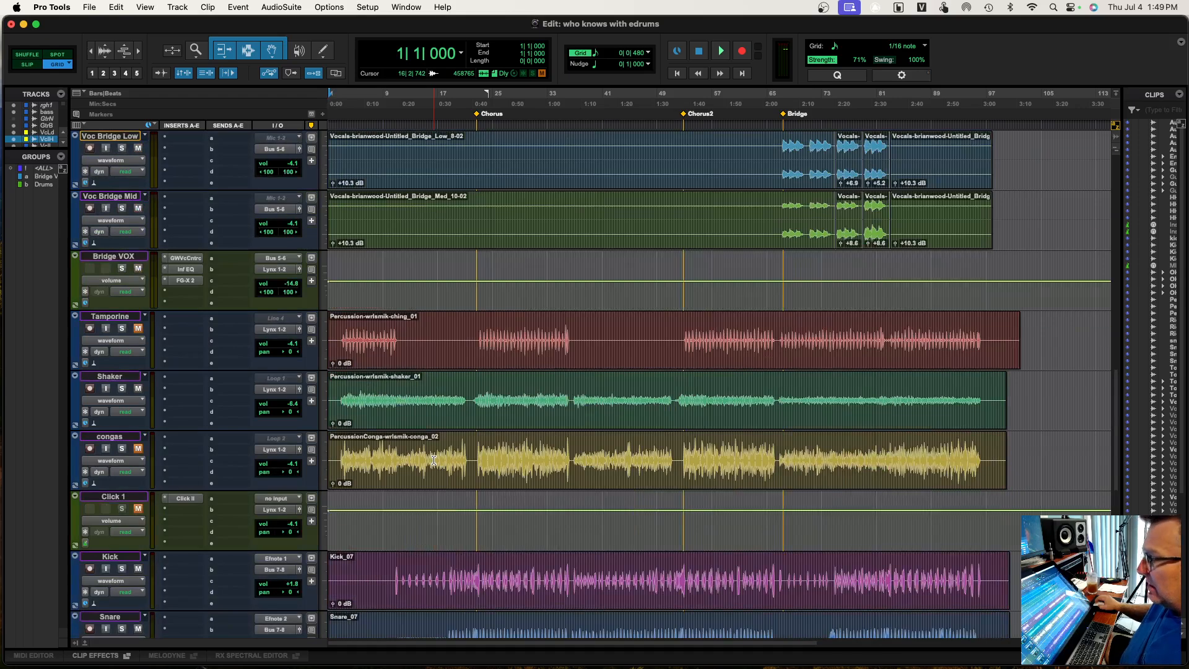
pyautogui.scroll(20, 433, 460)
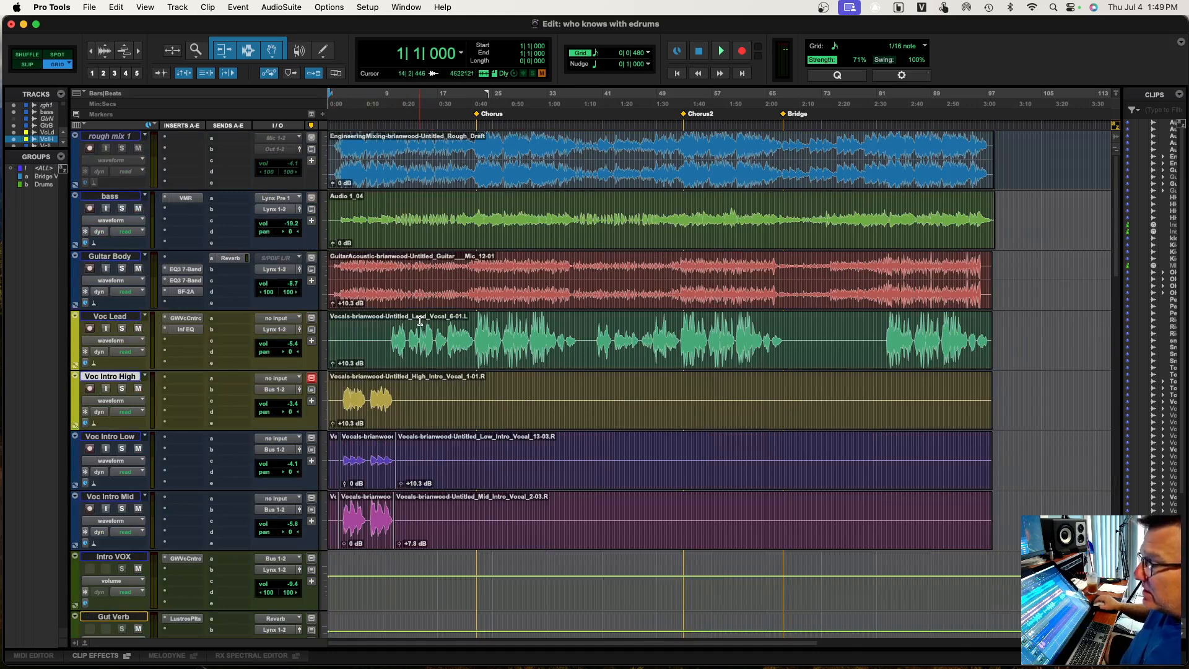
pyautogui.scroll(-20, 420, 320)
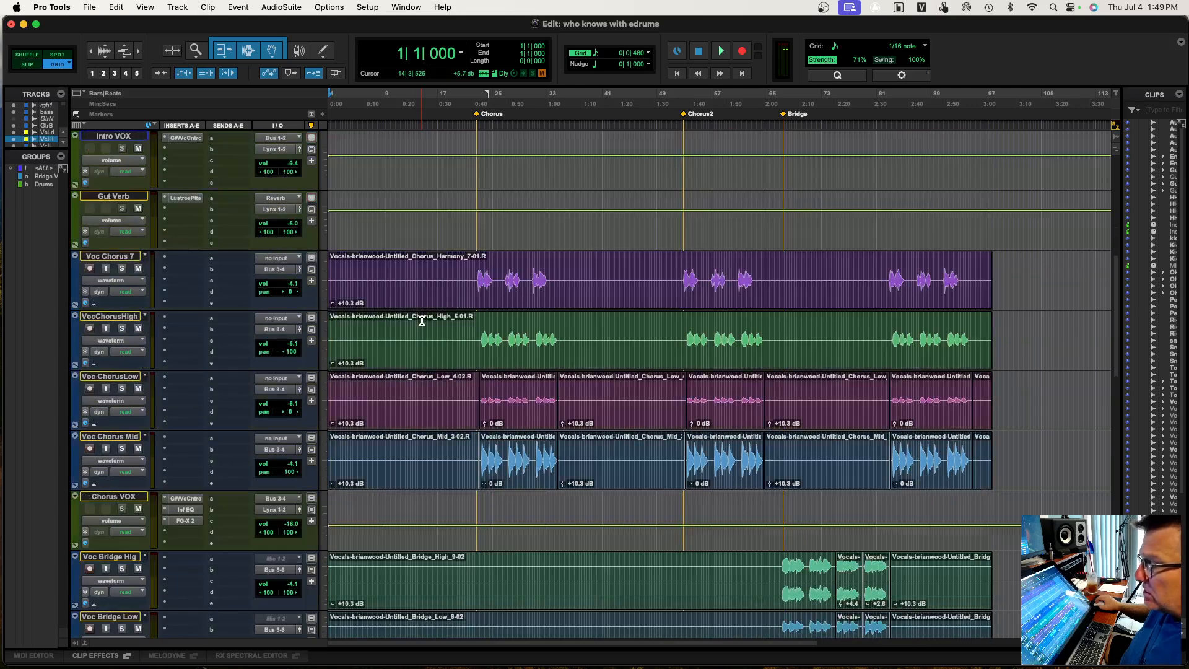
pyautogui.scroll(-6, 421, 320)
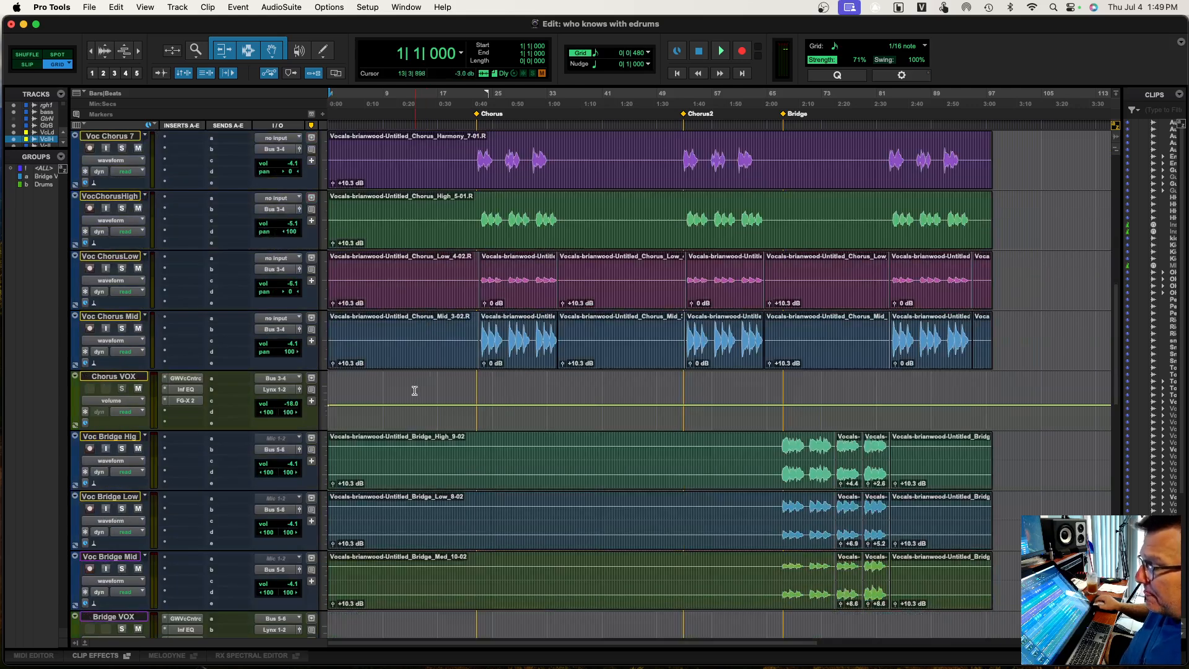
pyautogui.scroll(-15, 422, 393)
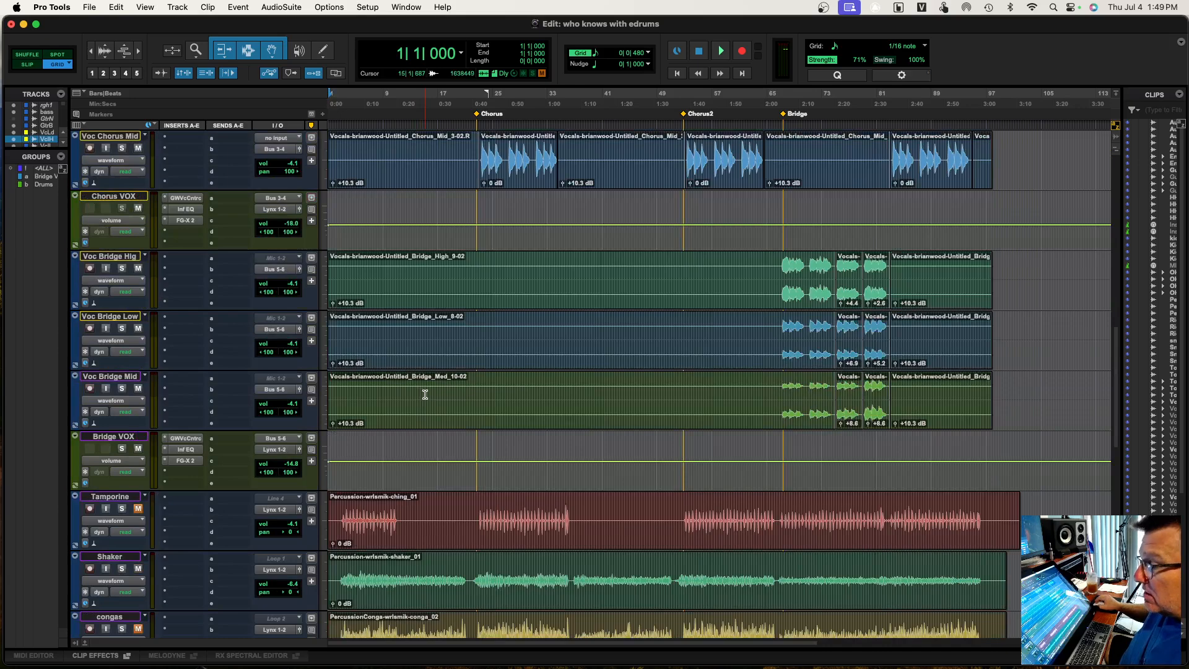
pyautogui.scroll(-12, 436, 412)
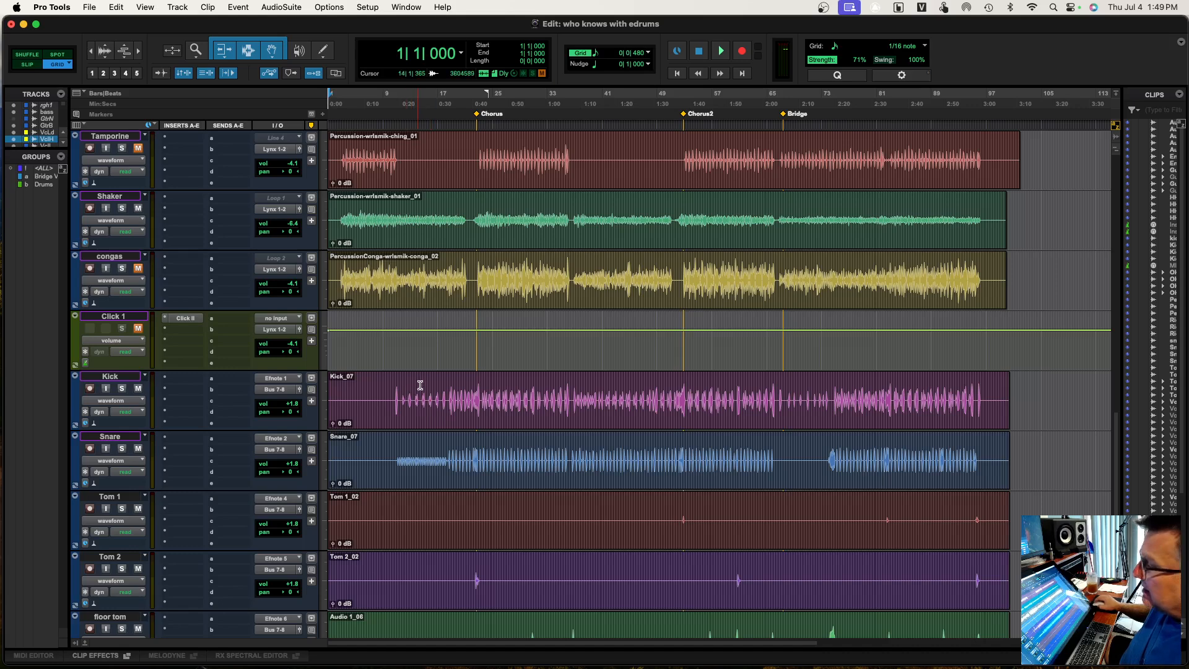
# Examine the input and output assignments of the drum tracks from Kick through HH and the drum mix
pyautogui.scroll(-3, 427, 379)
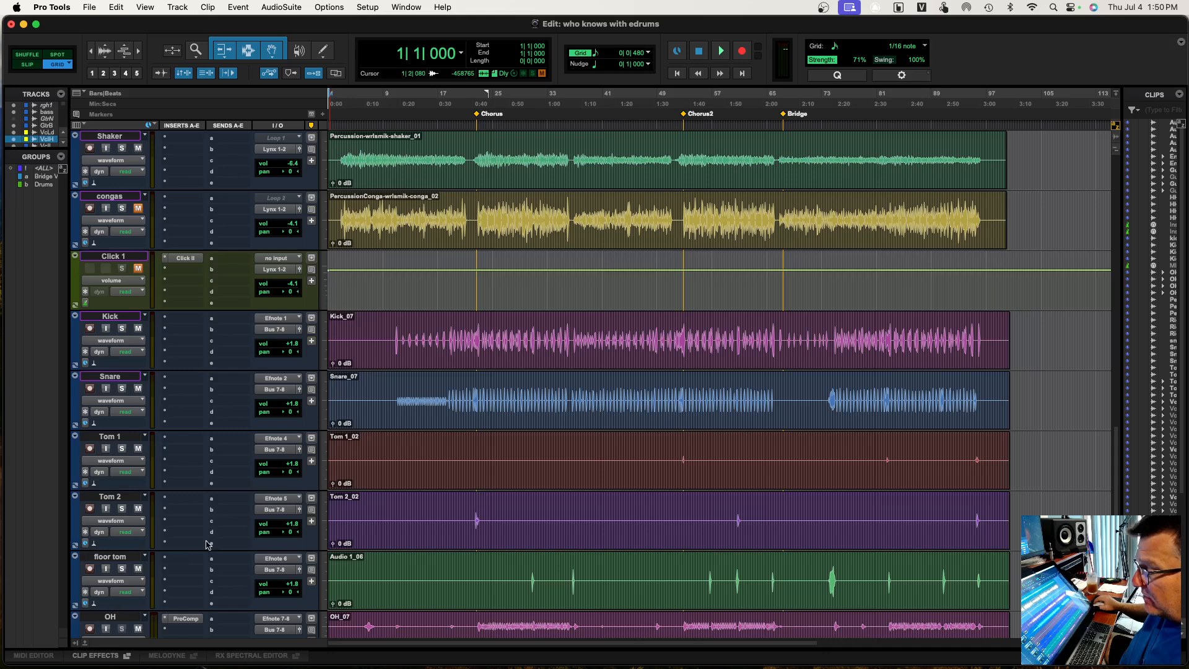
pyautogui.scroll(-3, 420, 482)
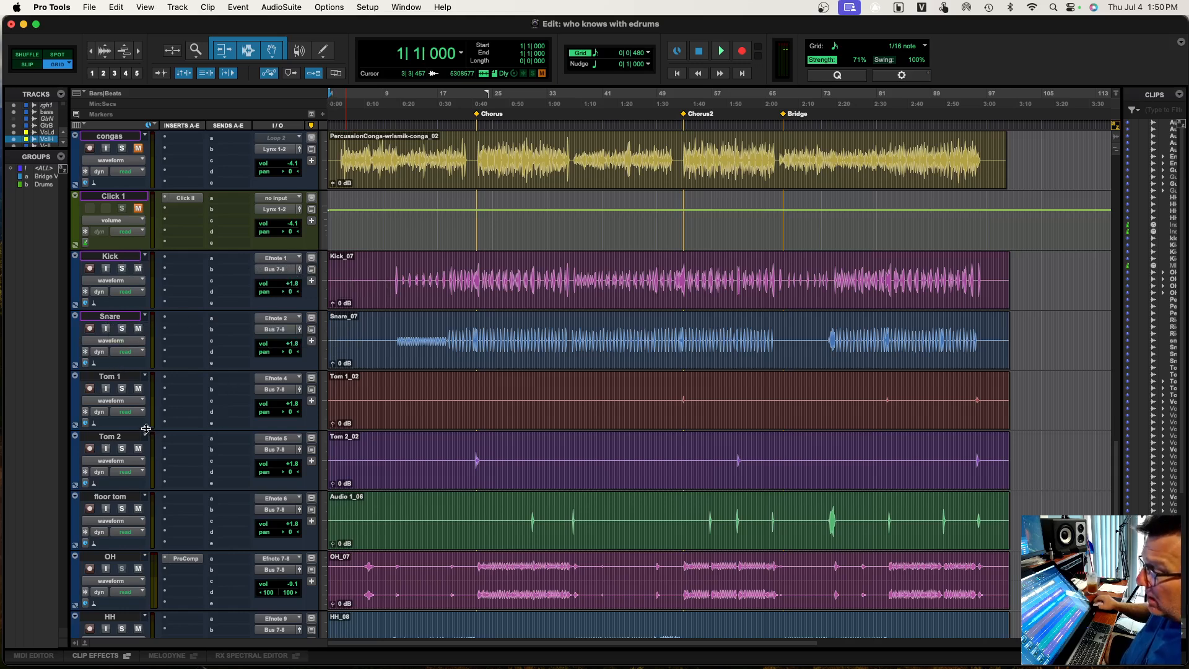
pyautogui.scroll(2, 140, 442)
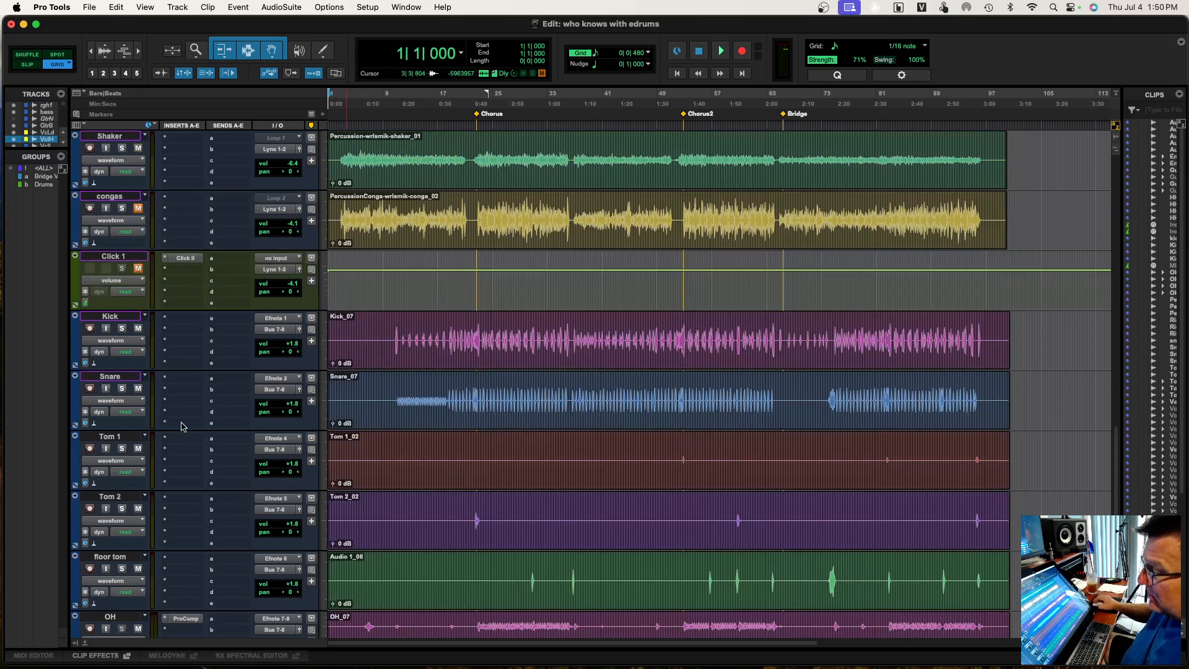
pyautogui.scroll(2, 183, 427)
pyautogui.scroll(-5, 188, 444)
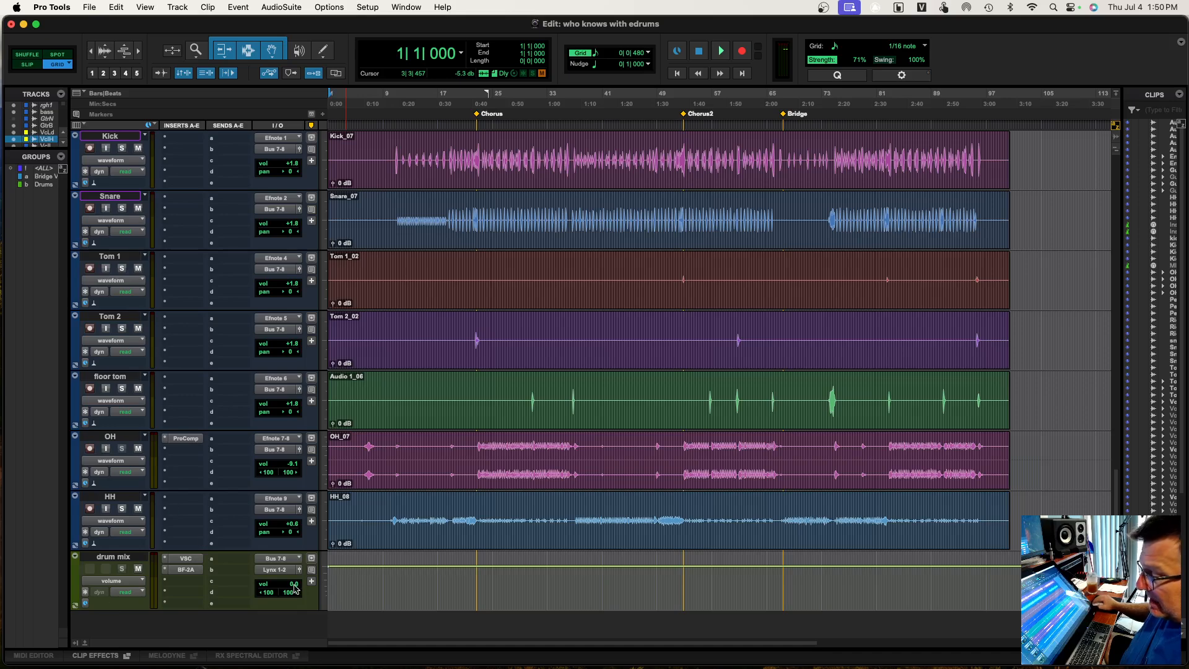
pyautogui.scroll(-10, 501, 513)
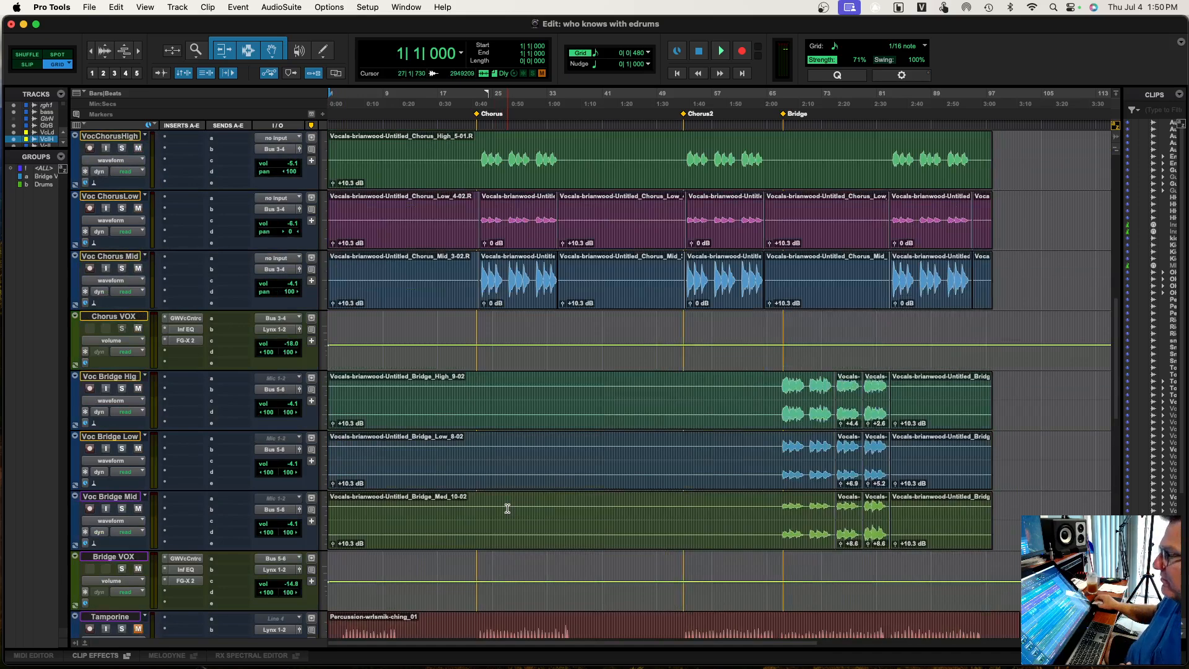
# Play the session from the start, checking the track meters from the bass down to the drum tracks, and stop playback
pyautogui.scroll(10, 507, 508)
pyautogui.press('space')
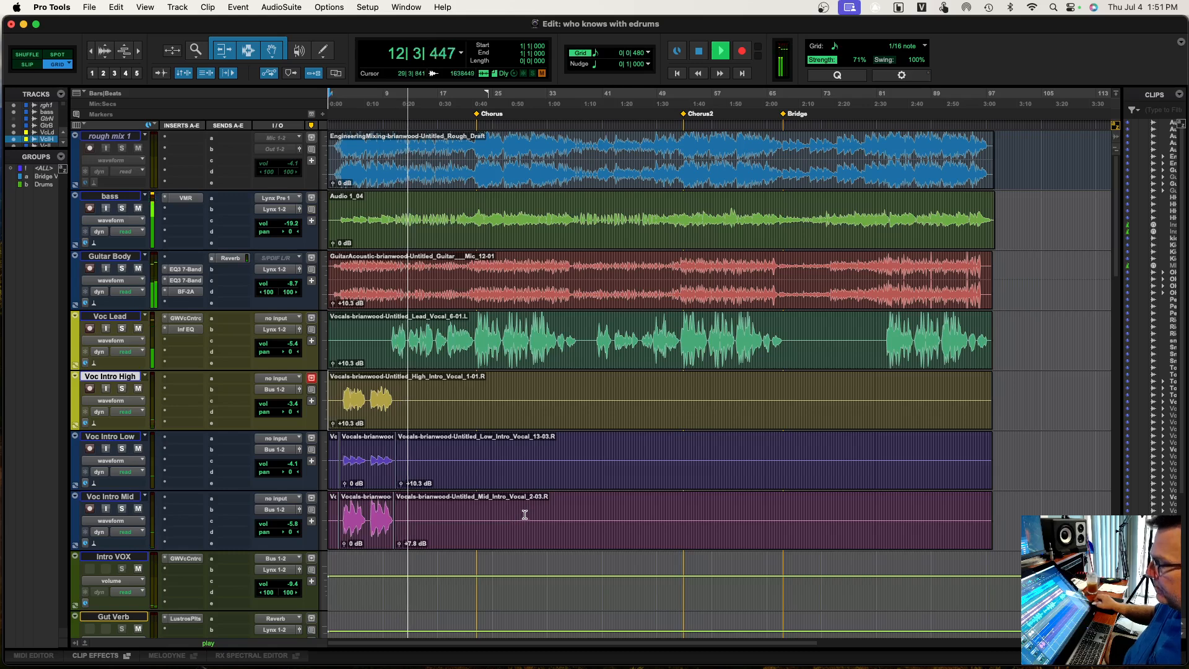
pyautogui.scroll(-6, 524, 515)
pyautogui.scroll(-2, 524, 515)
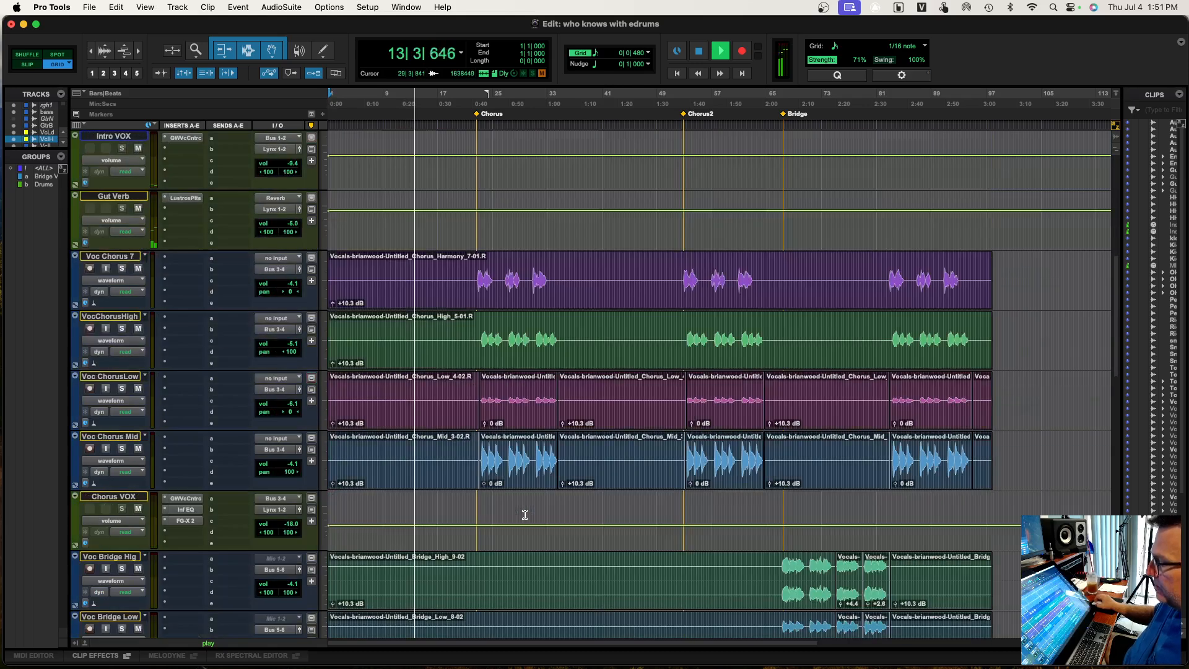
pyautogui.scroll(-3, 525, 515)
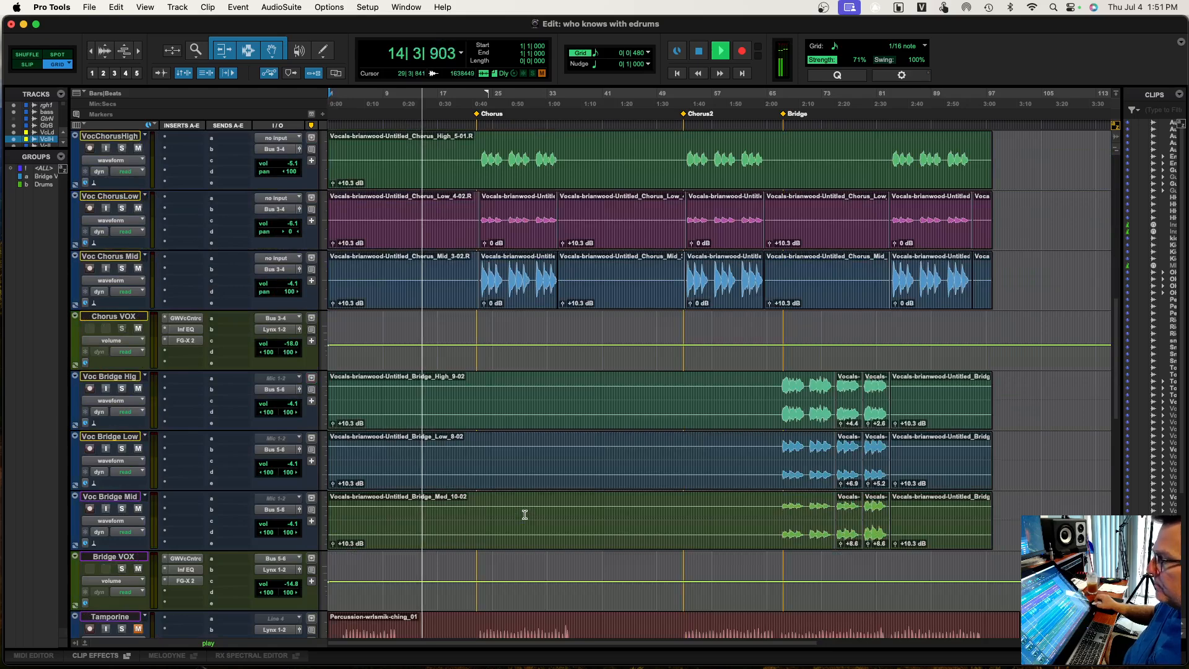
pyautogui.scroll(-5, 525, 515)
pyautogui.scroll(-2, 526, 514)
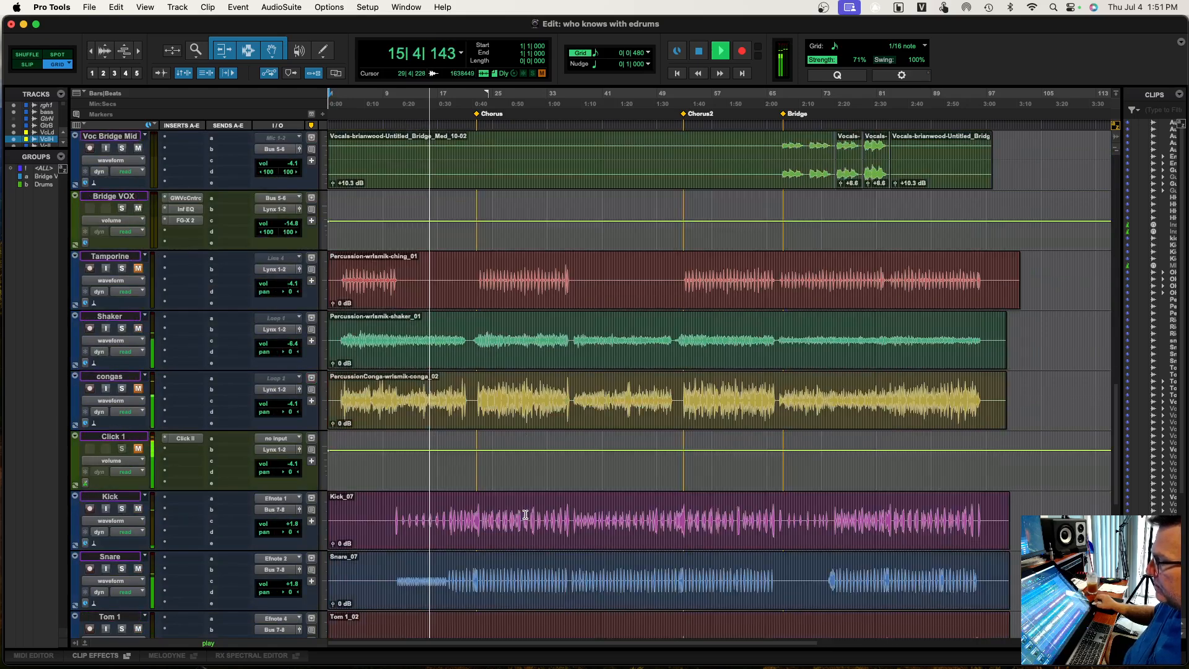
pyautogui.scroll(-2, 526, 512)
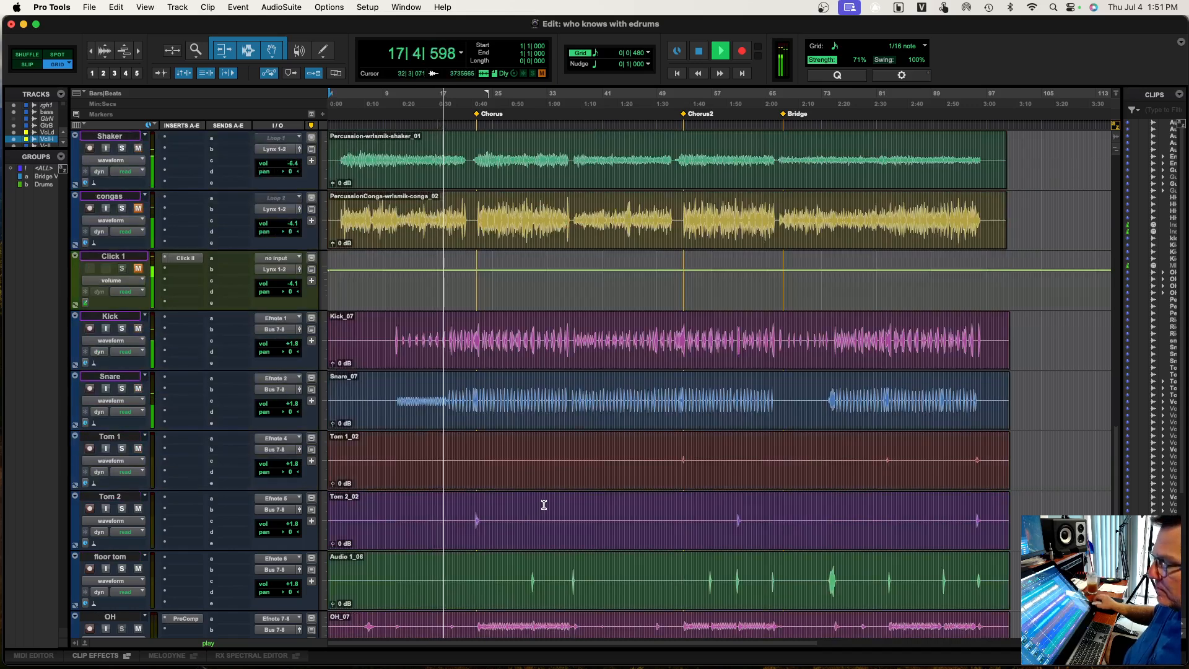
pyautogui.scroll(-1, 543, 505)
pyautogui.scroll(-1, 543, 505)
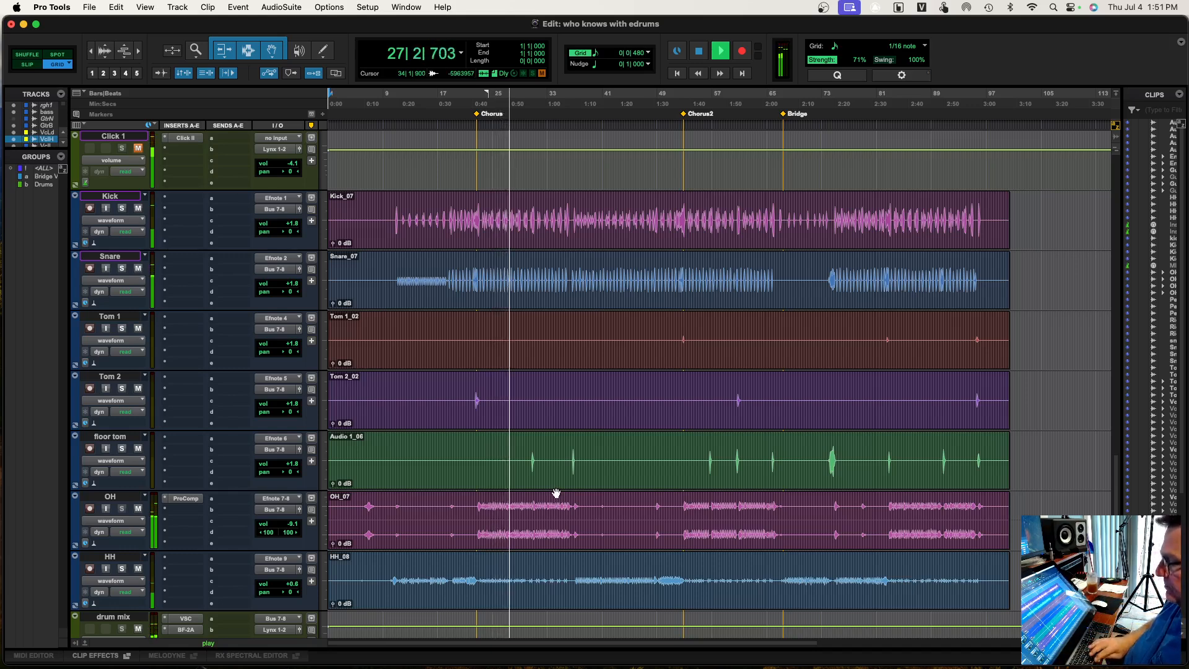
pyautogui.press('space')
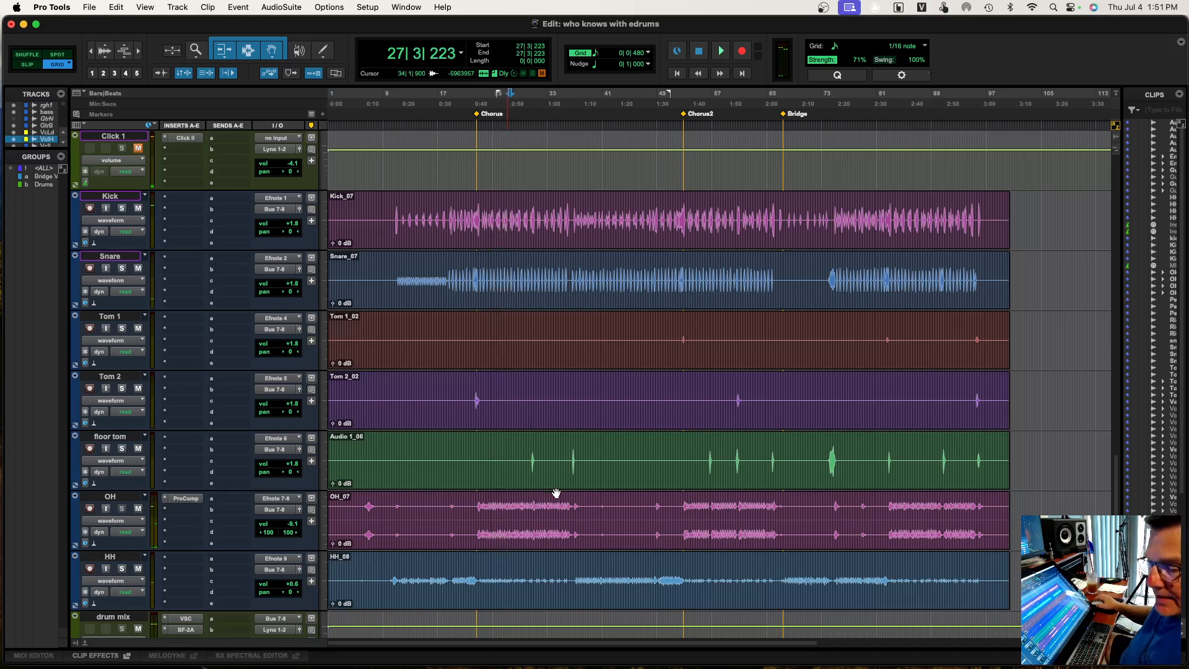
# Create one new mono audio track directly below the drum mix track
pyautogui.scroll(-2, 518, 491)
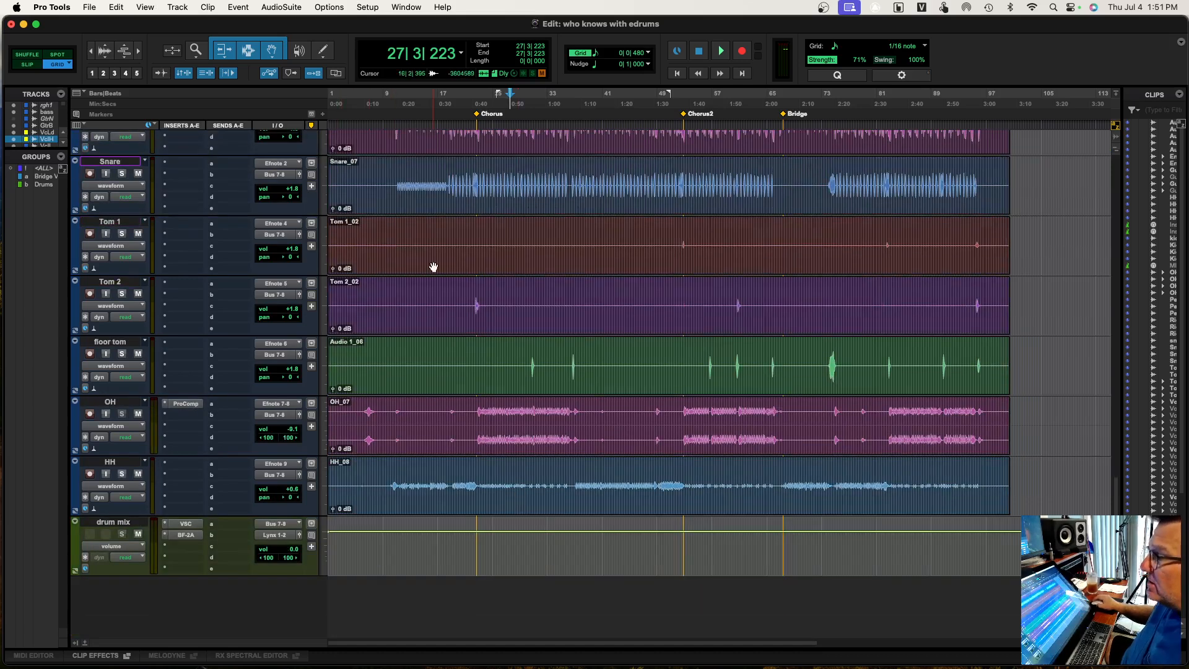
pyautogui.click(131, 524)
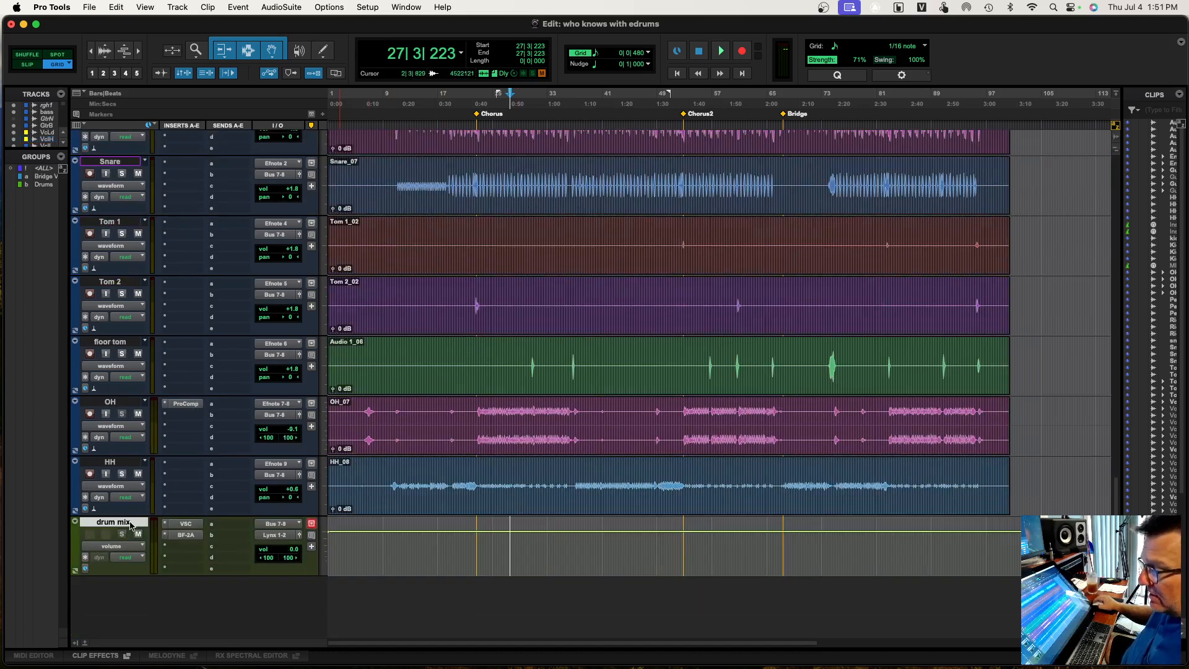
pyautogui.click(177, 7)
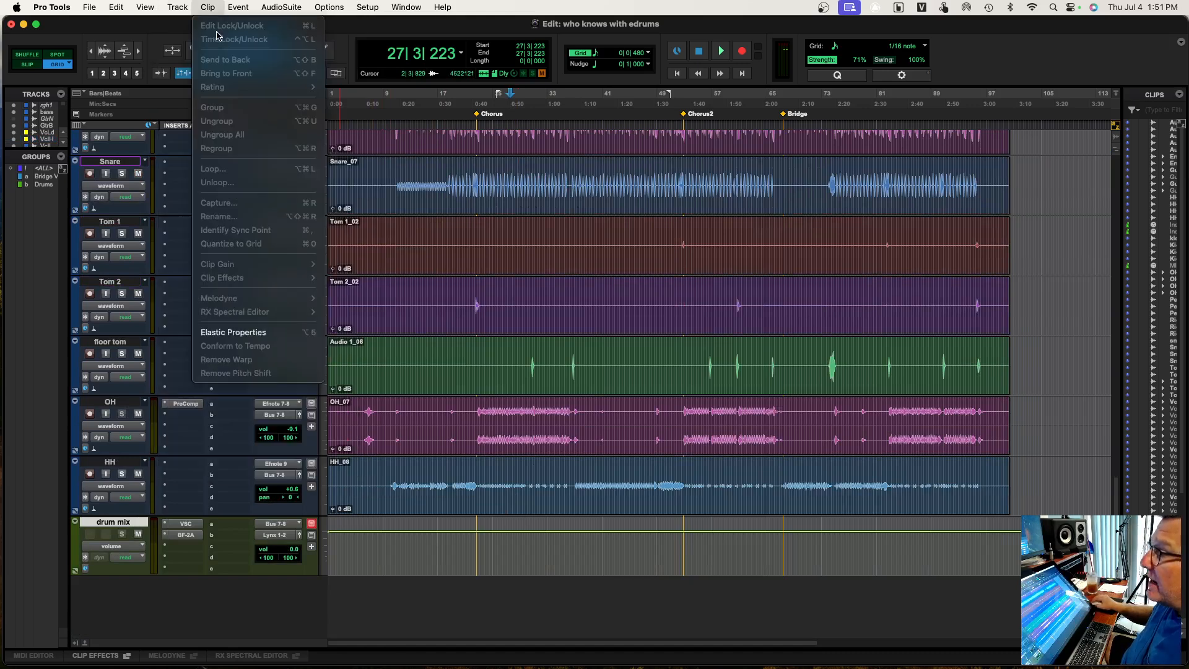
pyautogui.click(184, 25)
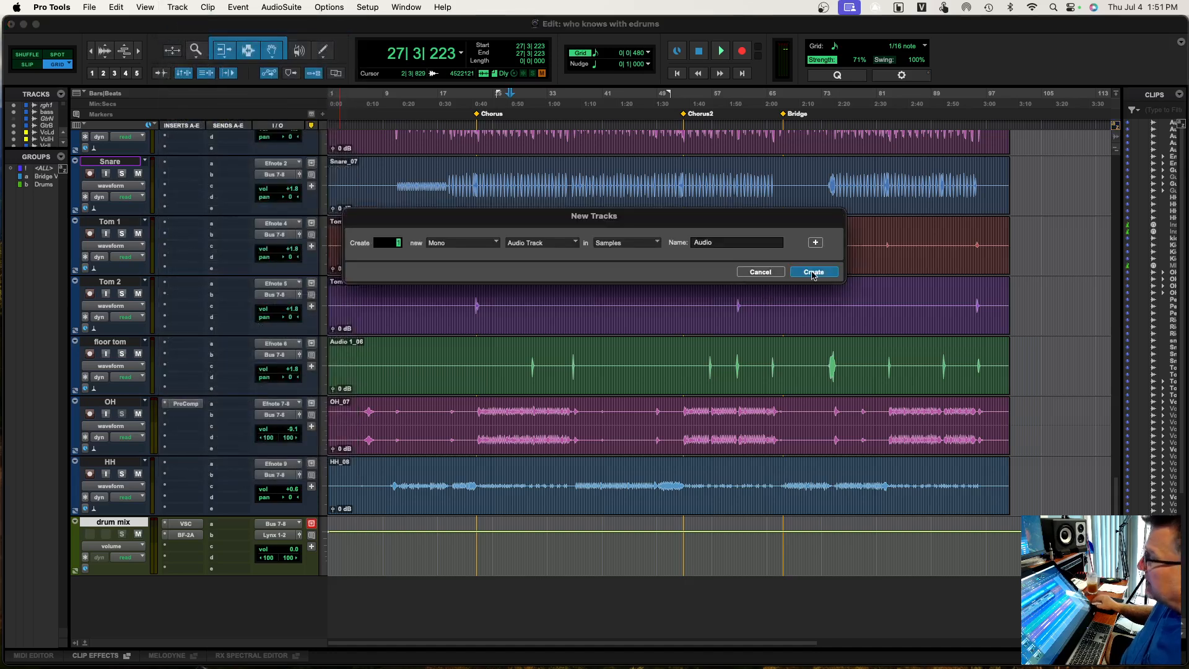
pyautogui.click(813, 272)
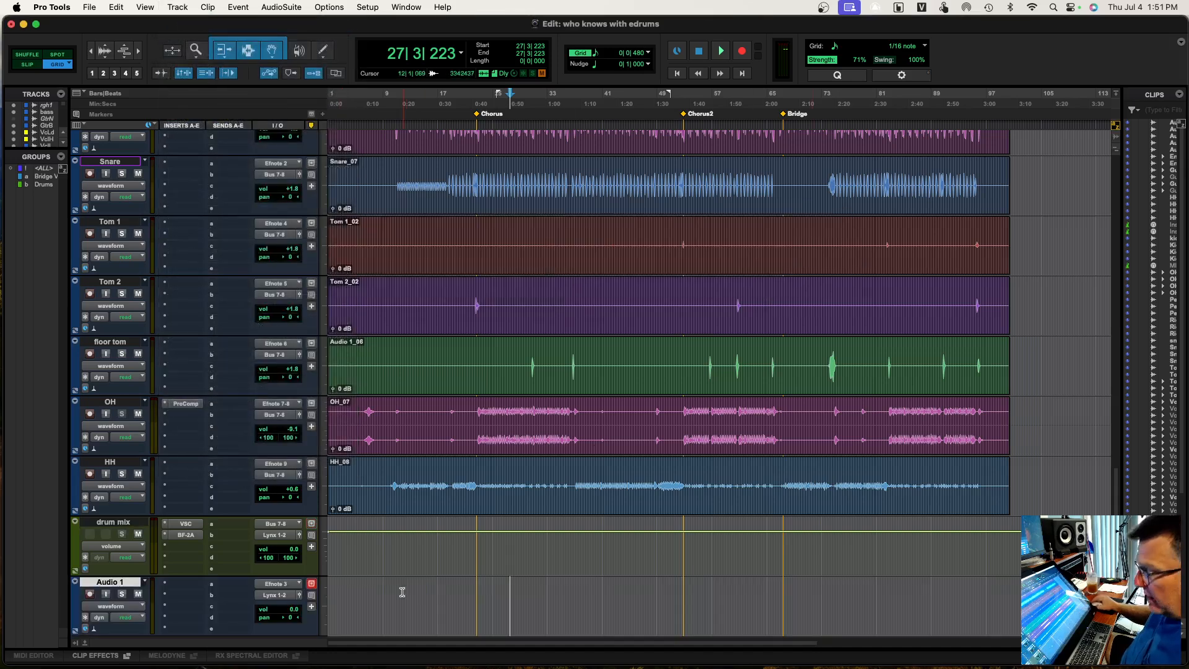
# Set the new audio track's input to the interface path Lynx Pre 1 (Mono)
pyautogui.click(279, 587)
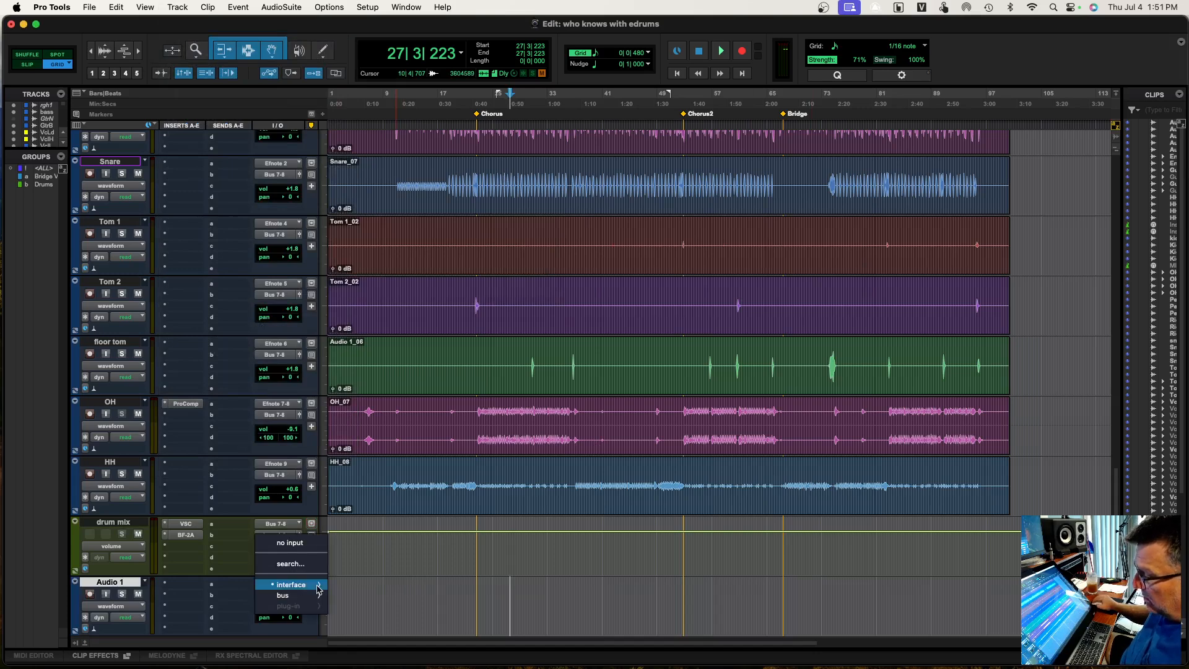
pyautogui.moveTo(291, 585)
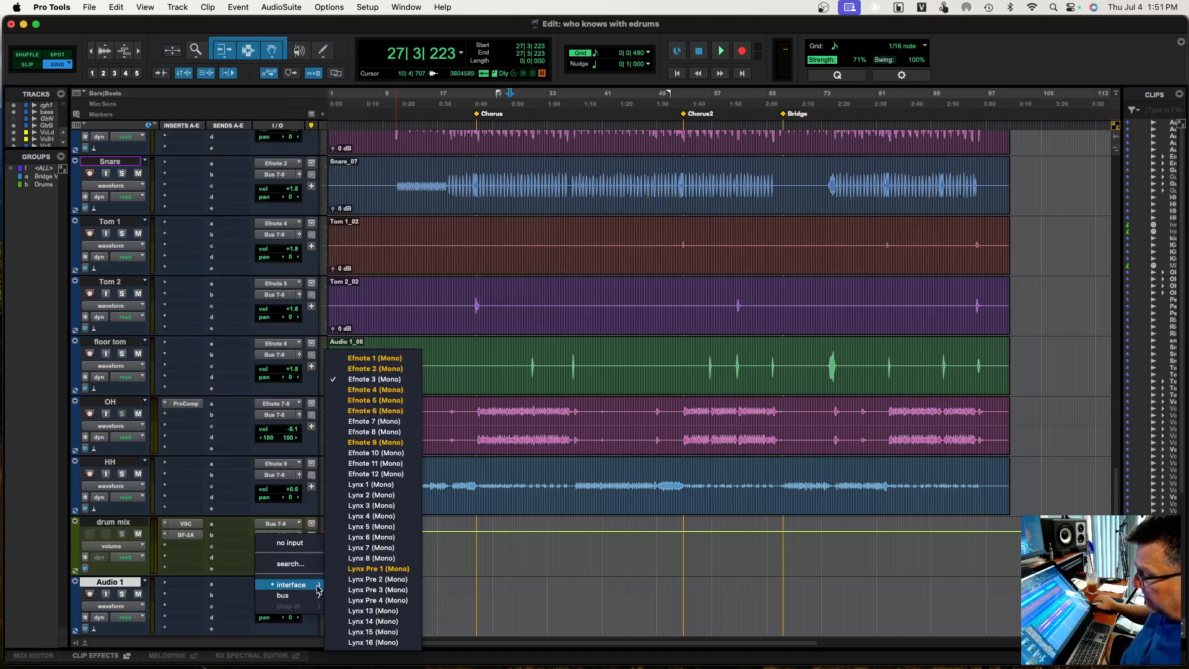
pyautogui.click(381, 568)
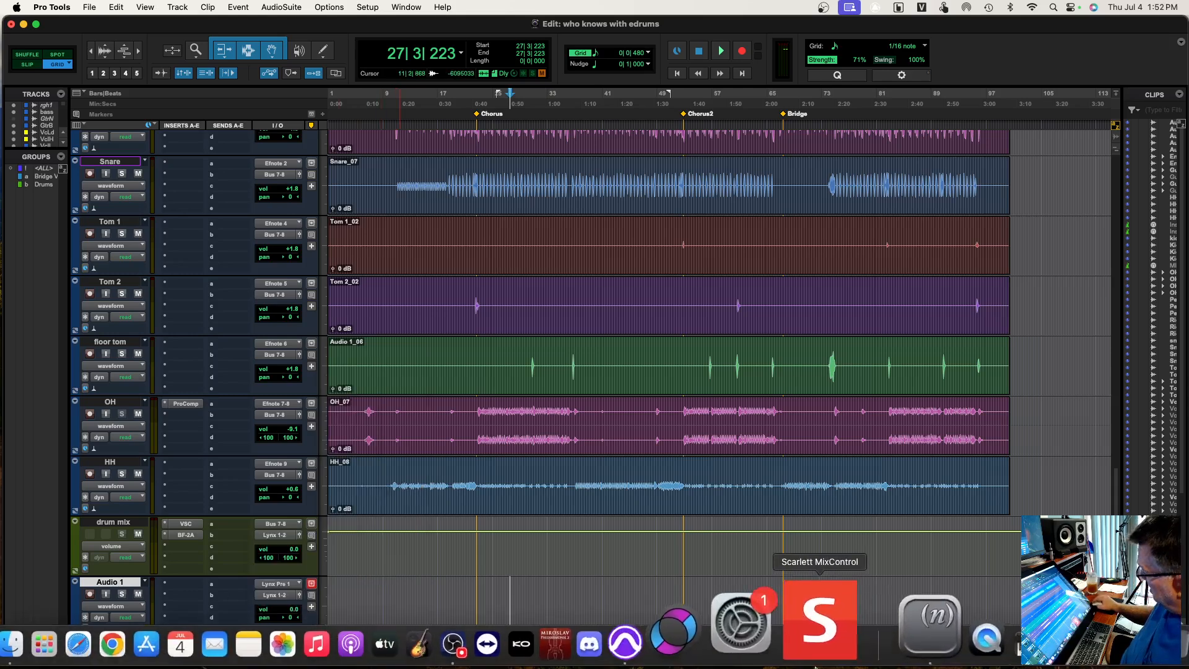
# Switch to NControl, enable 48V phantom power on preamp 1, and return to the Pro Tools session
pyautogui.click(861, 635)
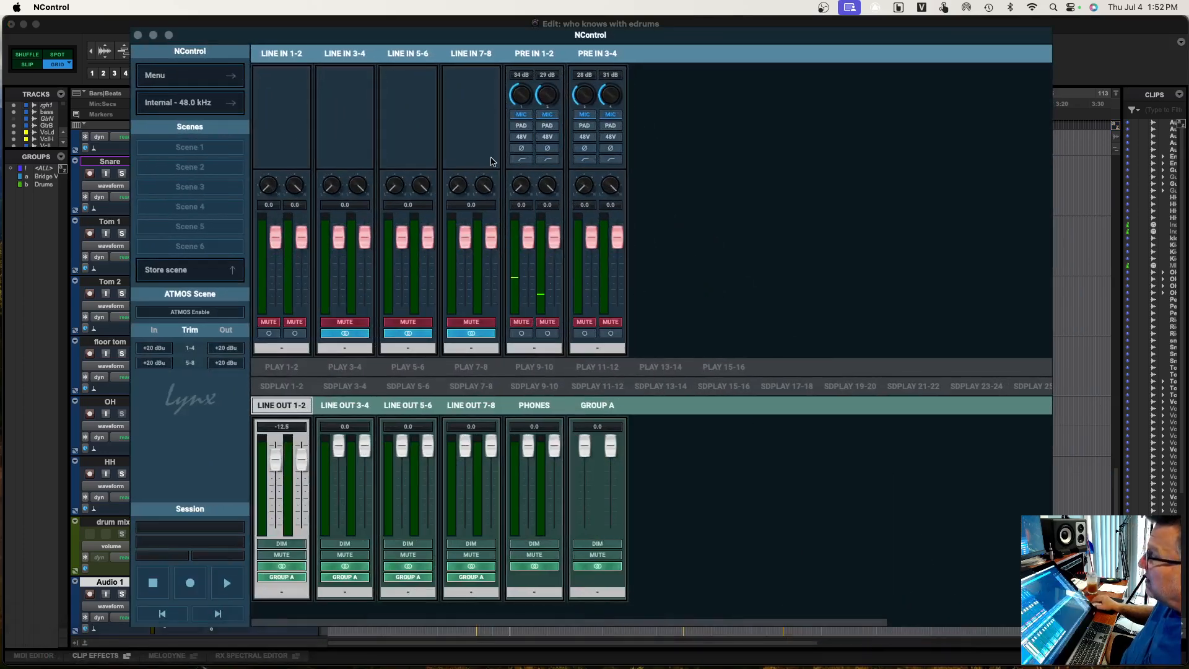
pyautogui.click(521, 137)
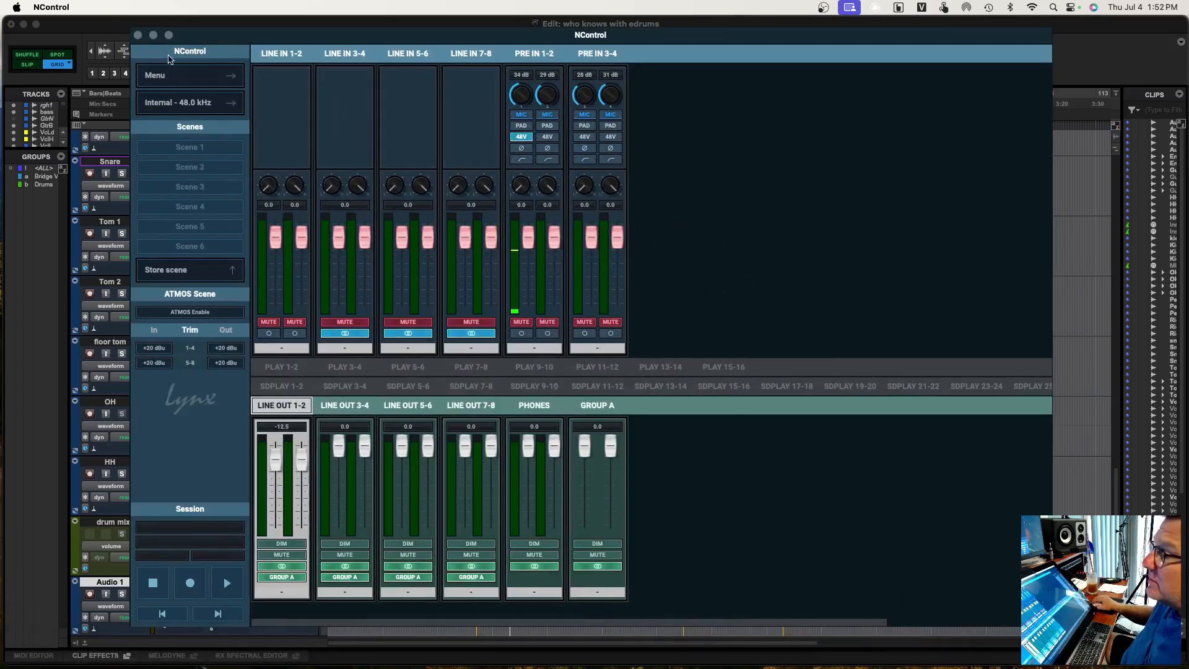
pyautogui.click(112, 26)
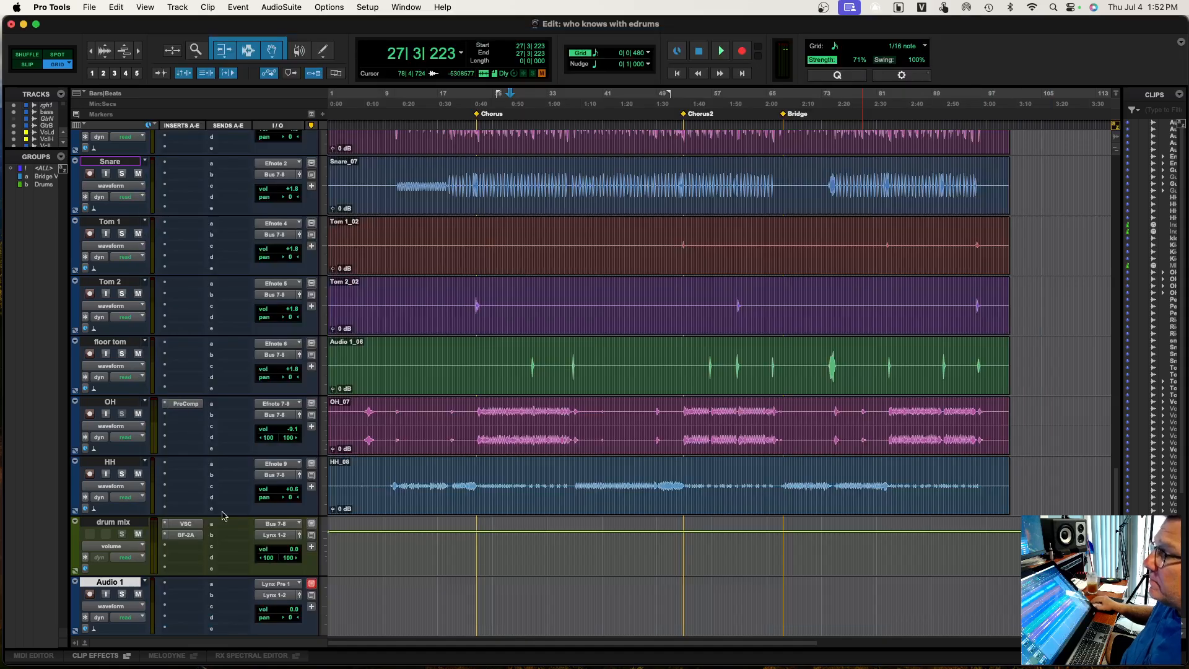
# Record-enable the new audio track below the drum mix
pyautogui.click(90, 594)
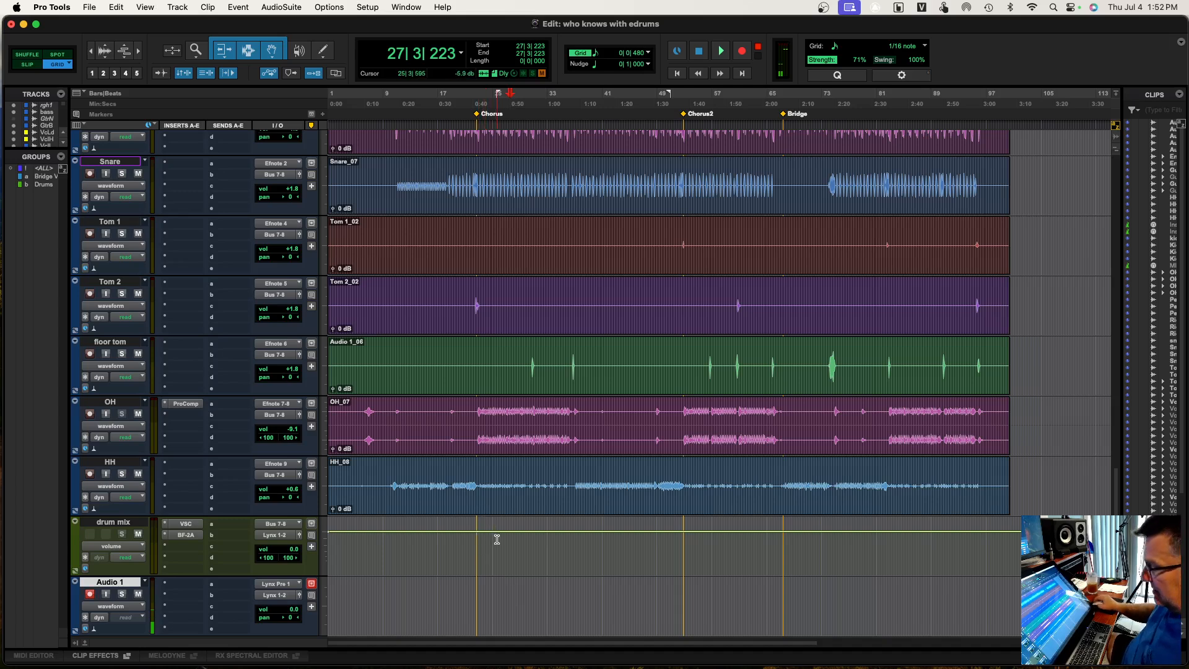
pyautogui.scroll(-2, 497, 539)
pyautogui.scroll(15, 496, 538)
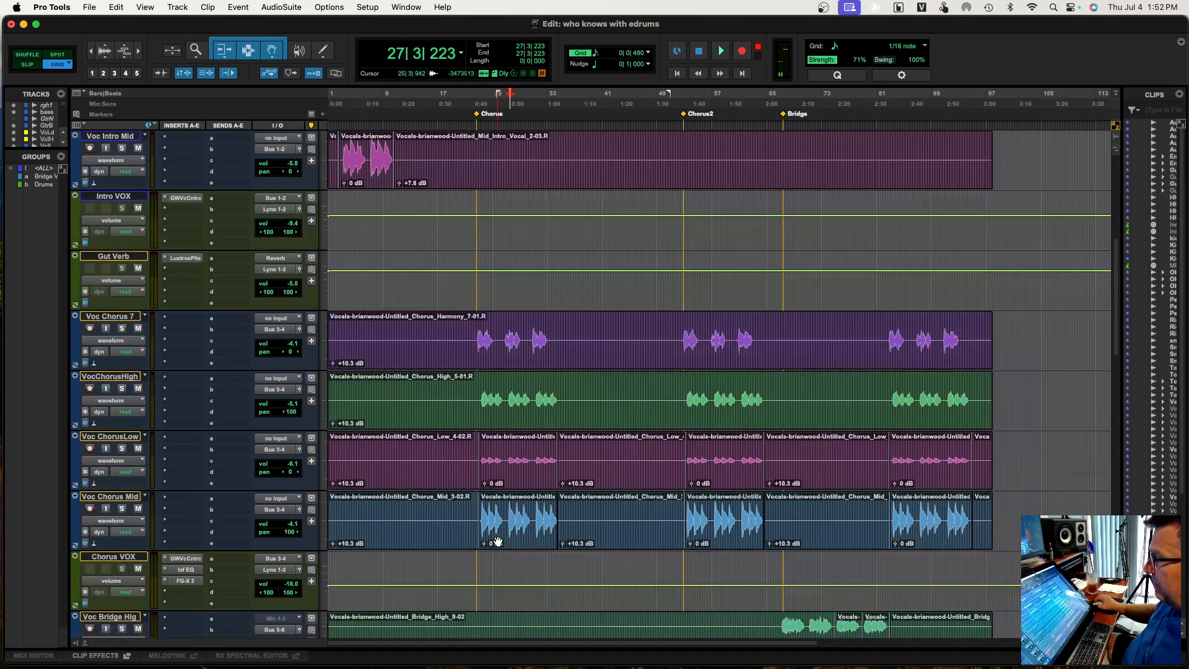